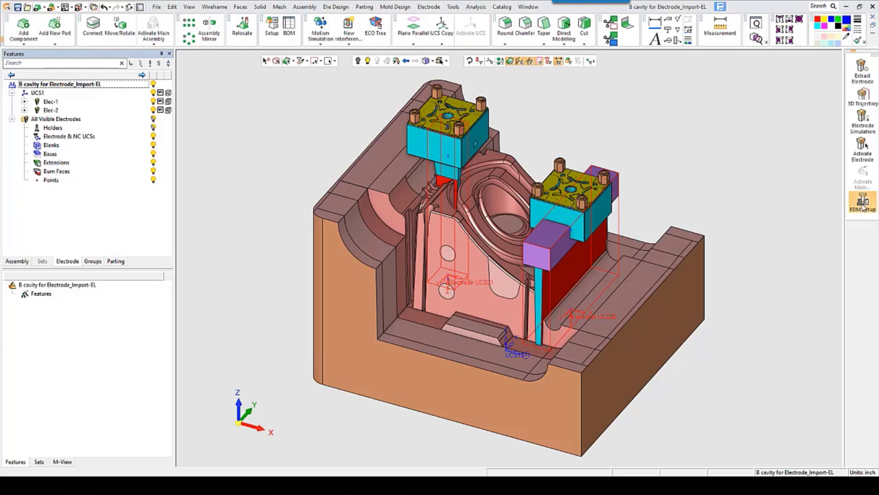
Step: Bring up the EDM Setup dialog for the cavity part's electrodes
left_click(863, 201)
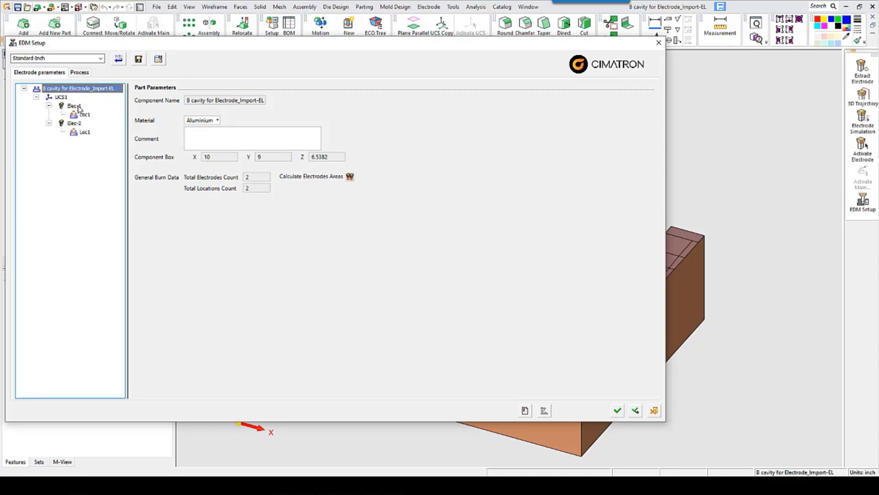
Step: Remove Rough, SemiFinish and Polish stages from Elec-1, leaving Finish with a .005 spark gap
left_click(74, 105)
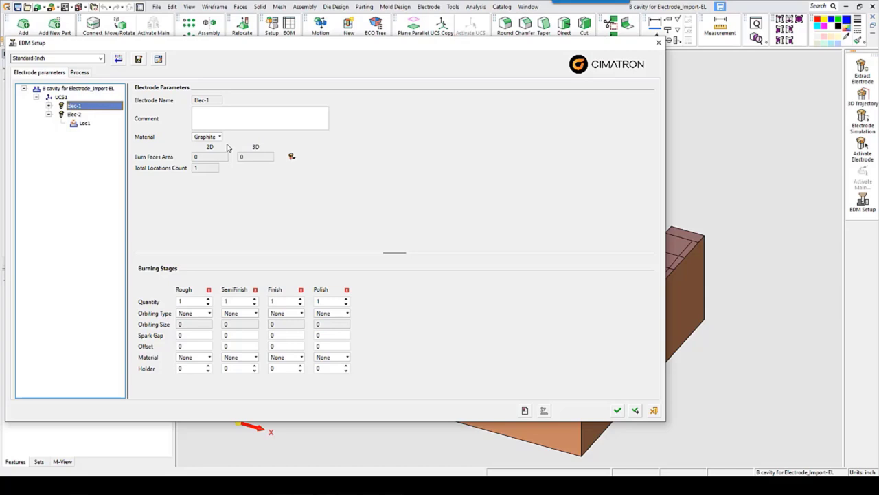
left_click(209, 289)
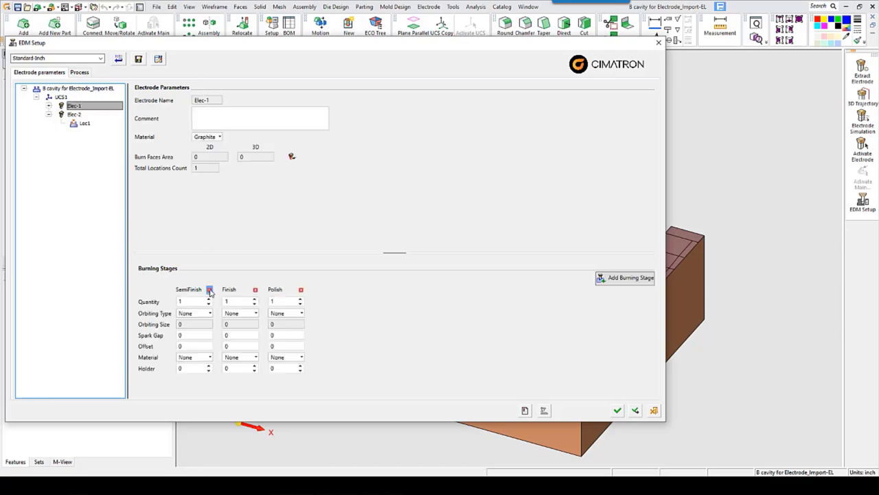
left_click(210, 290)
left_click(255, 289)
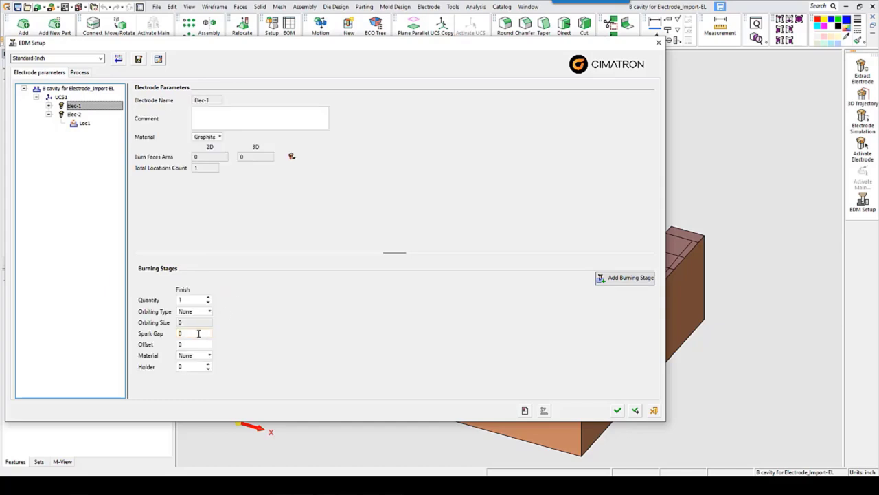
left_click(198, 333)
type(".005")
Step: Remove the SemiFinish and Polish burning stages from Elec-2
left_click(76, 115)
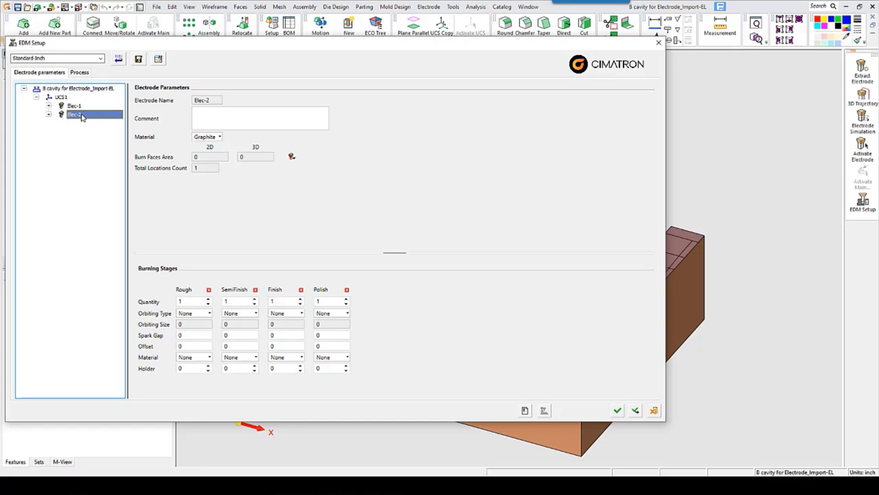
left_click(254, 289)
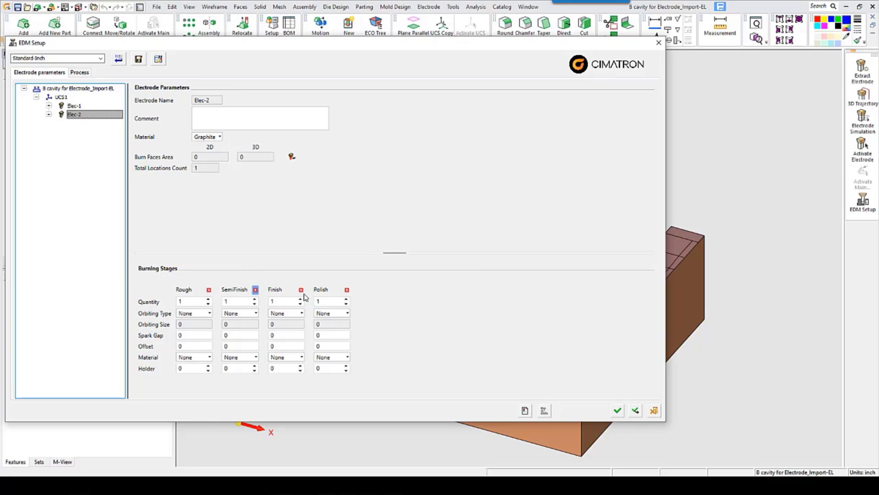
left_click(300, 289)
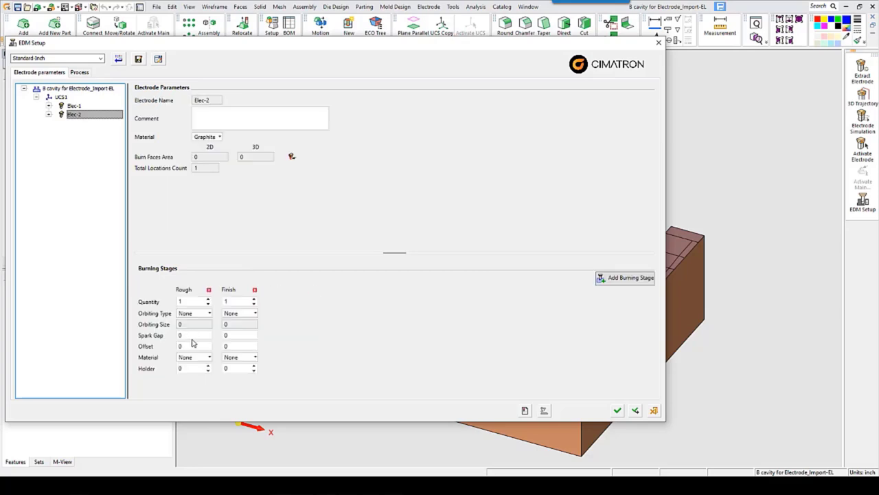
Step: Set Elec-2's Rough spark gap to .020 and Finish to .005, then confirm the EDM setup
left_click(193, 335)
double_click(193, 335)
type(".020")
left_click(235, 336)
double_click(235, 335)
type(".005")
left_click(618, 412)
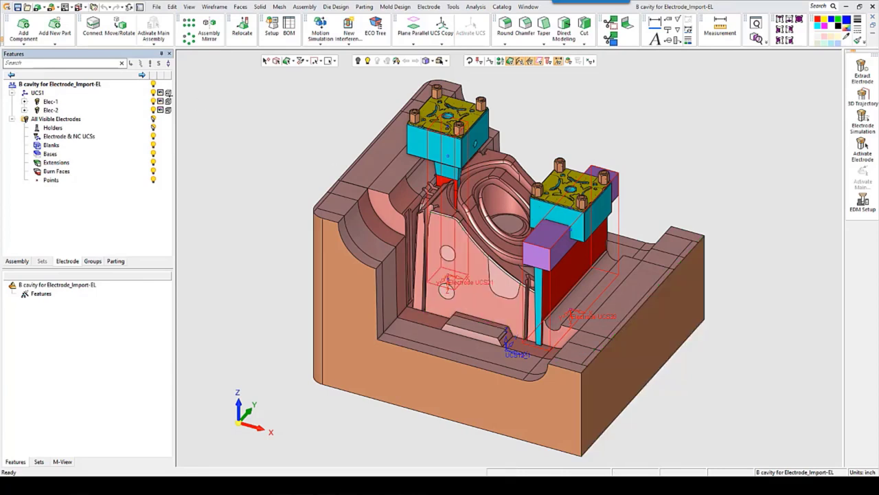
Step: Hide the cavity, activate Elec-2 and export only that active component to NC
left_click(154, 84)
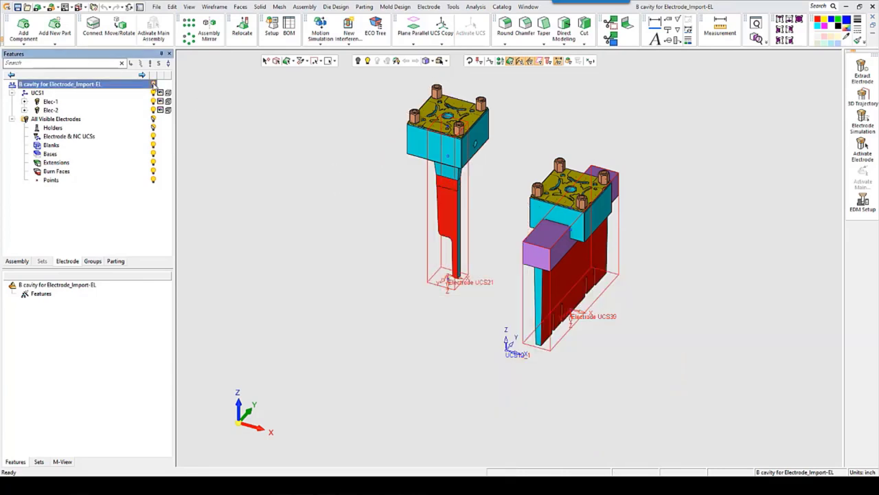
double_click(51, 110)
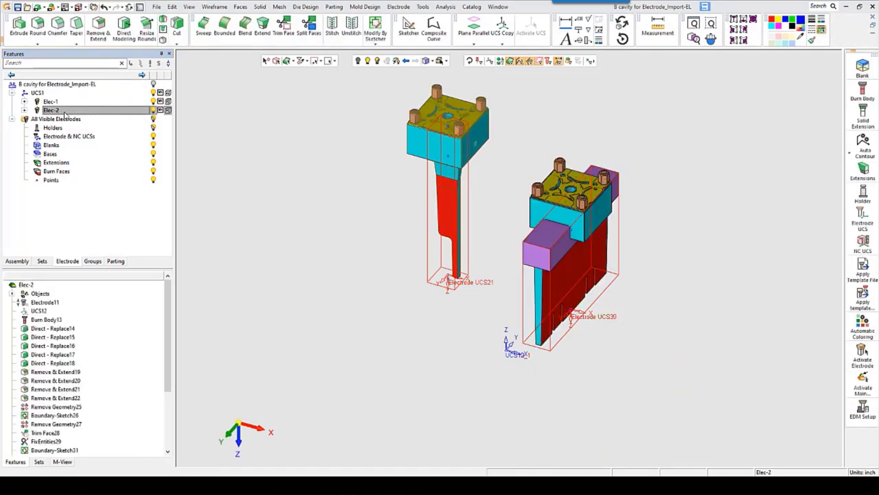
left_click(158, 7)
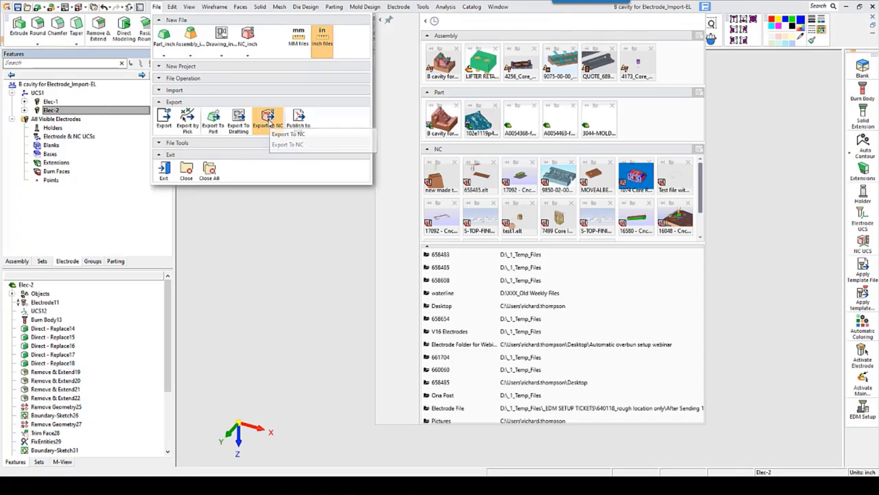
left_click(268, 118)
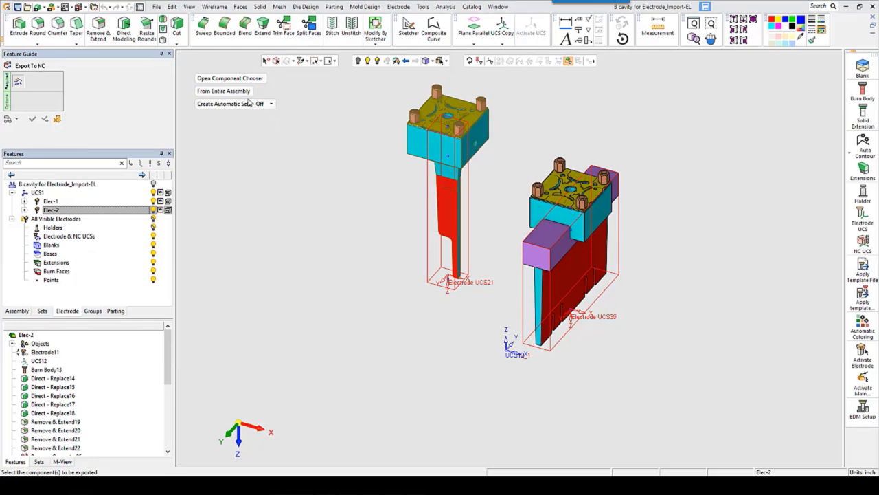
left_click(224, 91)
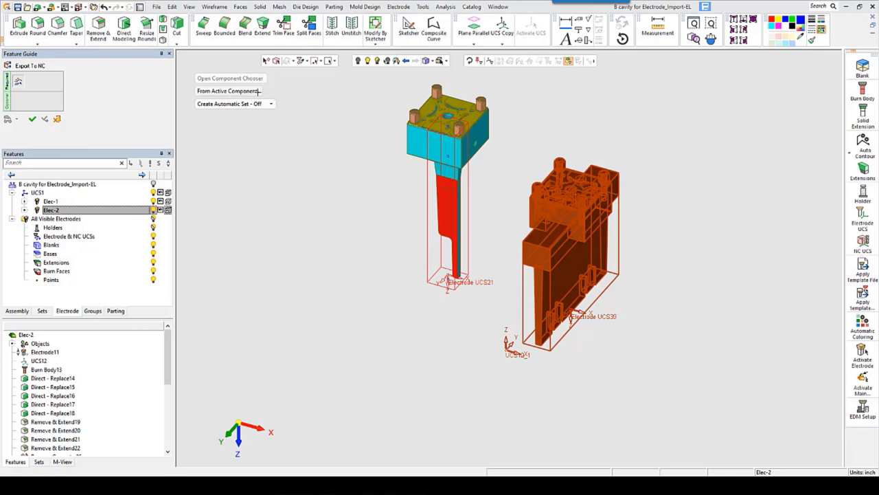
left_click(32, 121)
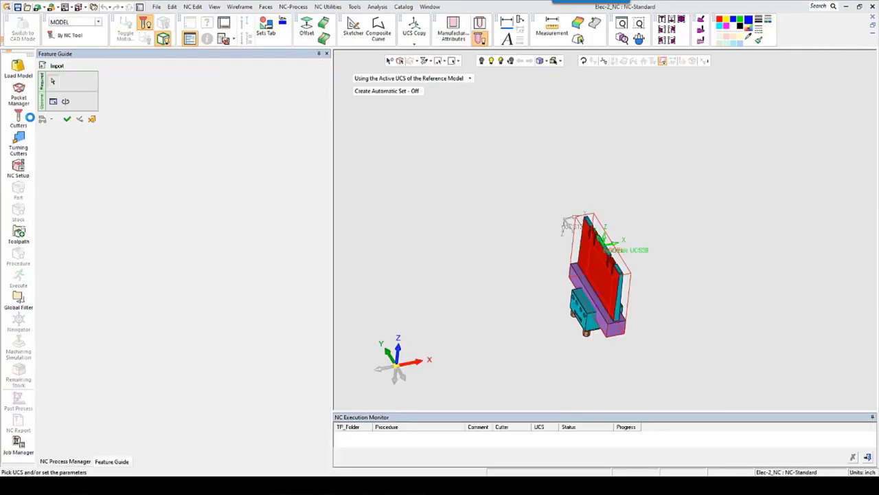
Step: Import the electrode model and load the Webinar tpl/mlt toolpath template into the NC process
left_click(67, 119)
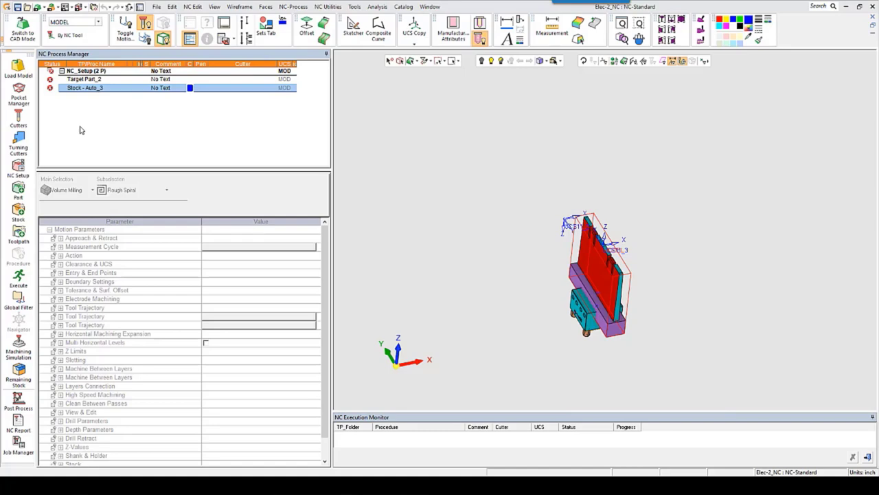
right_click(81, 114)
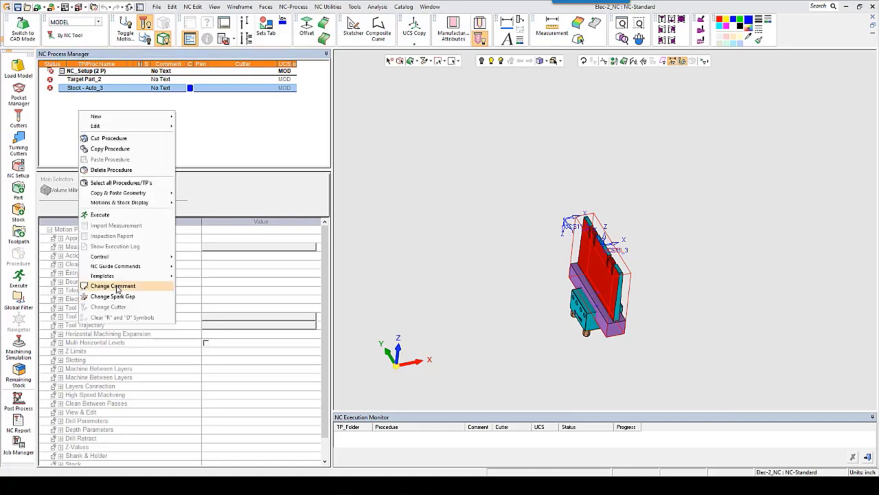
left_click(200, 288)
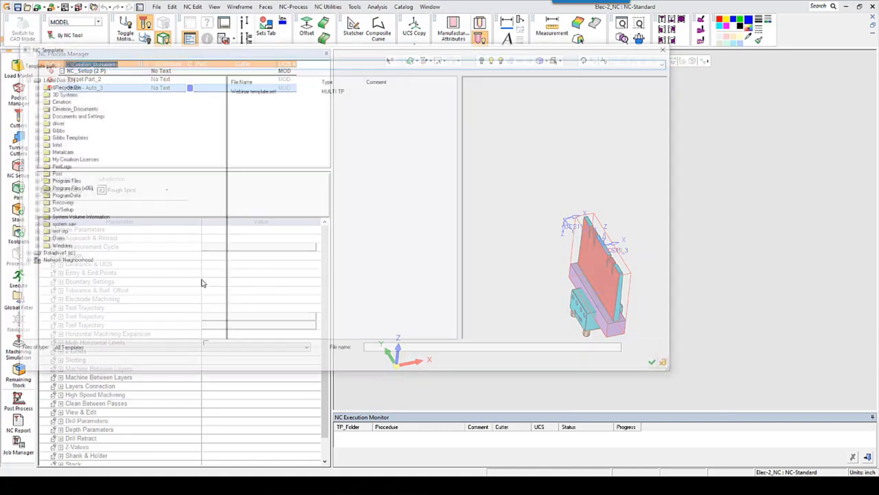
left_click(84, 350)
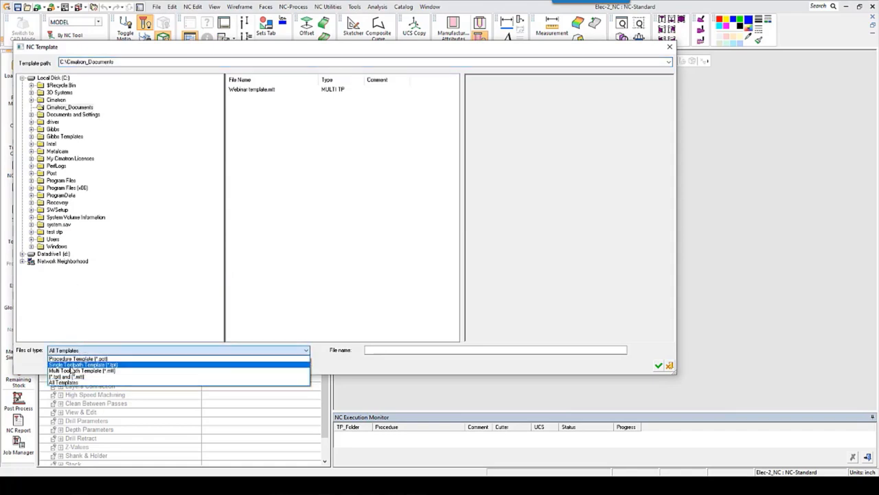
left_click(71, 376)
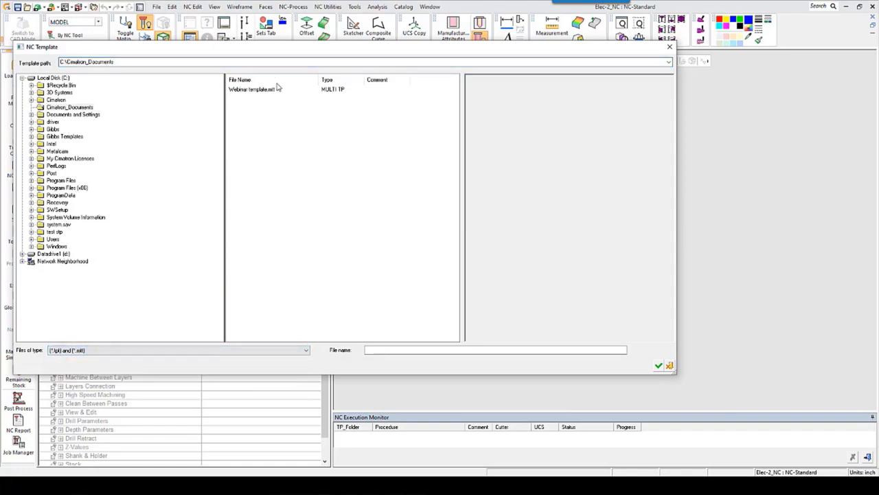
left_click(254, 90)
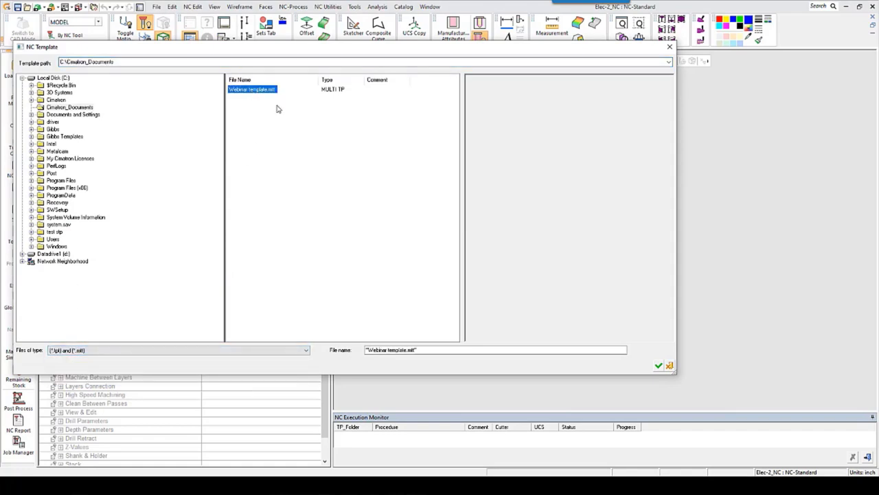
left_click(658, 365)
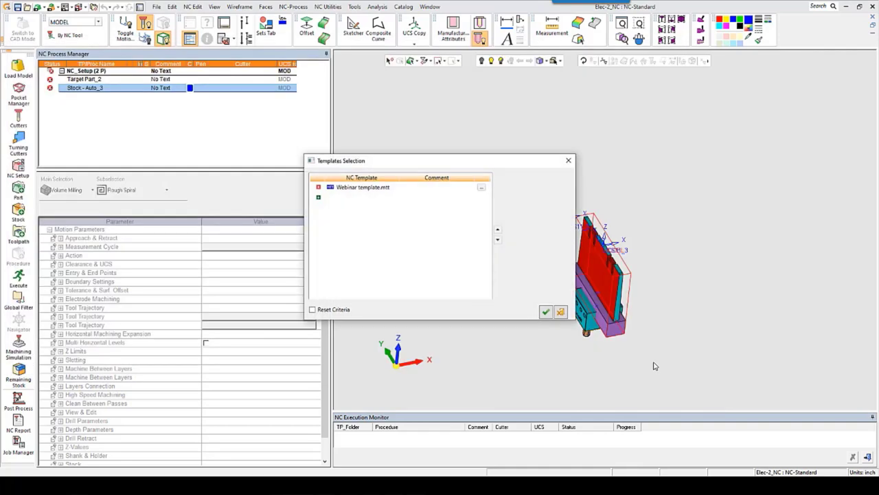
left_click(546, 311)
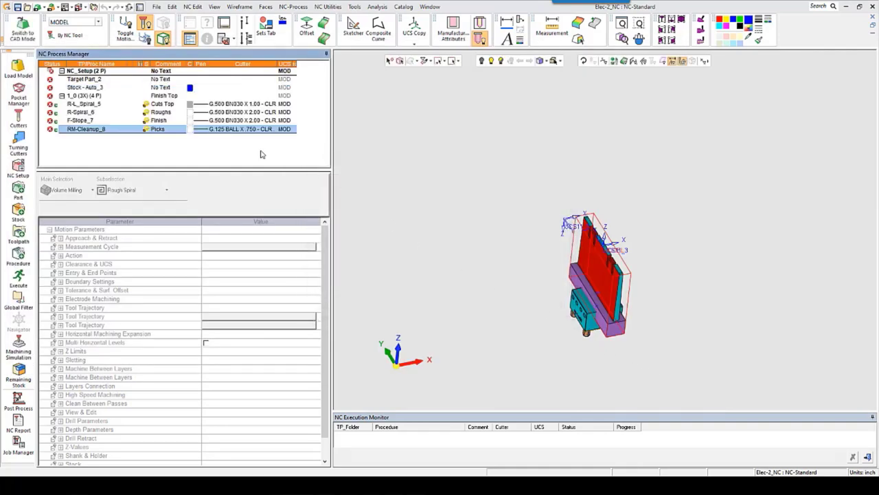
double_click(88, 121)
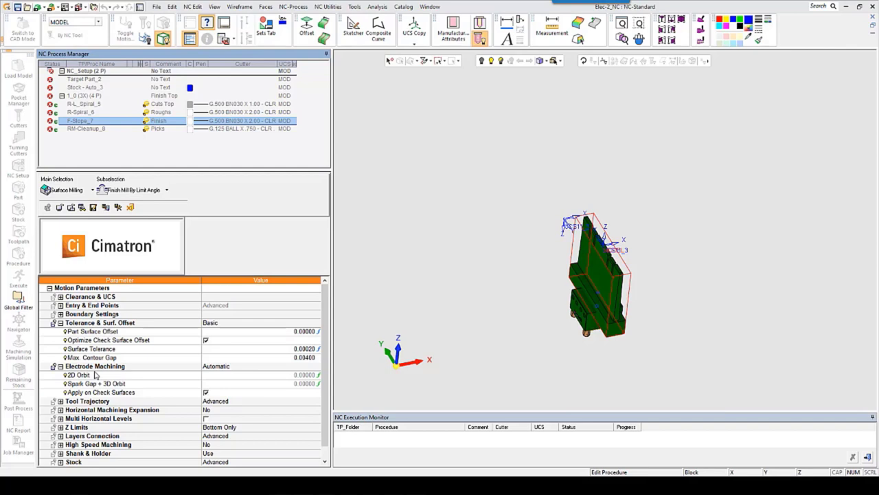
right_click(445, 219)
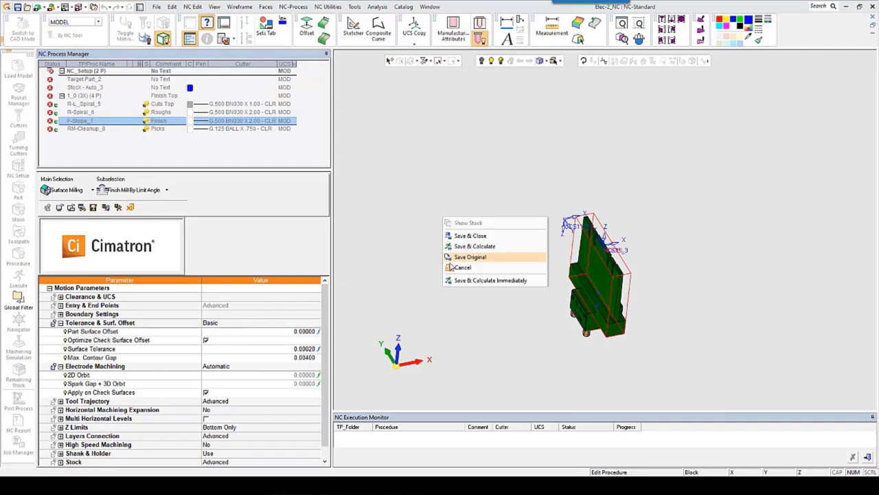
left_click(470, 257)
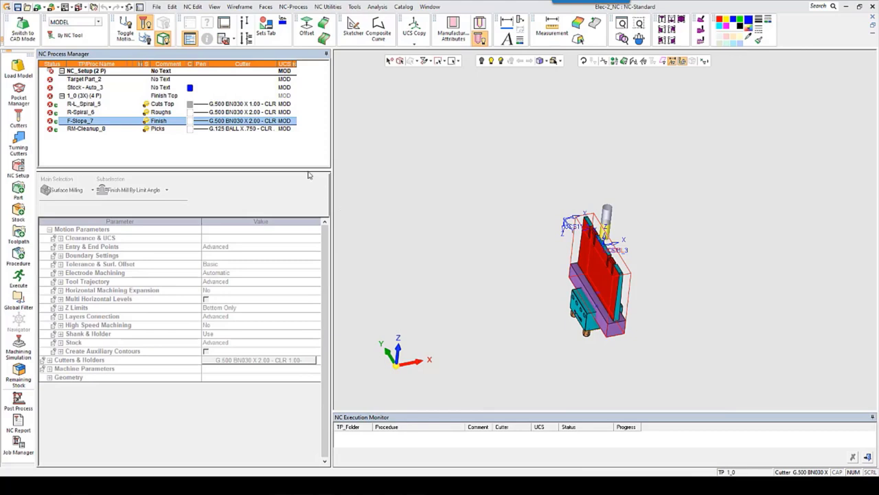
Step: Set the 1_0 toolpath's electrode stage to Finish and accept the stage-change warning
double_click(78, 96)
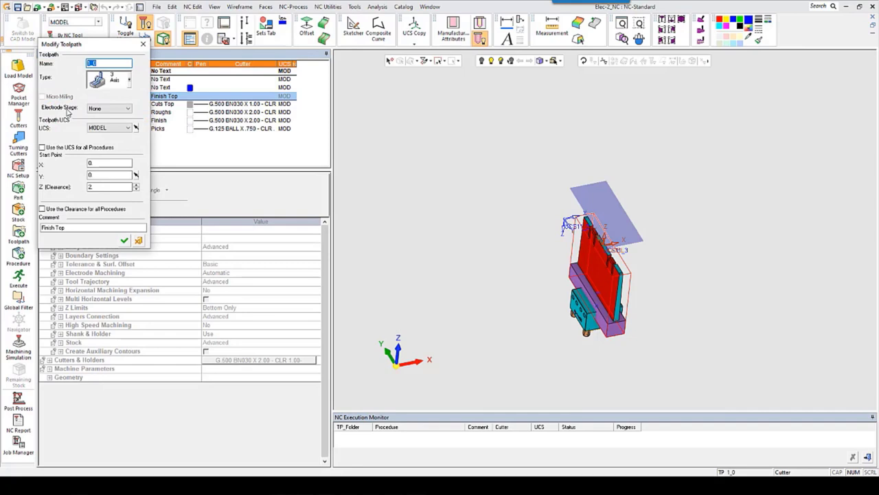
left_click(109, 108)
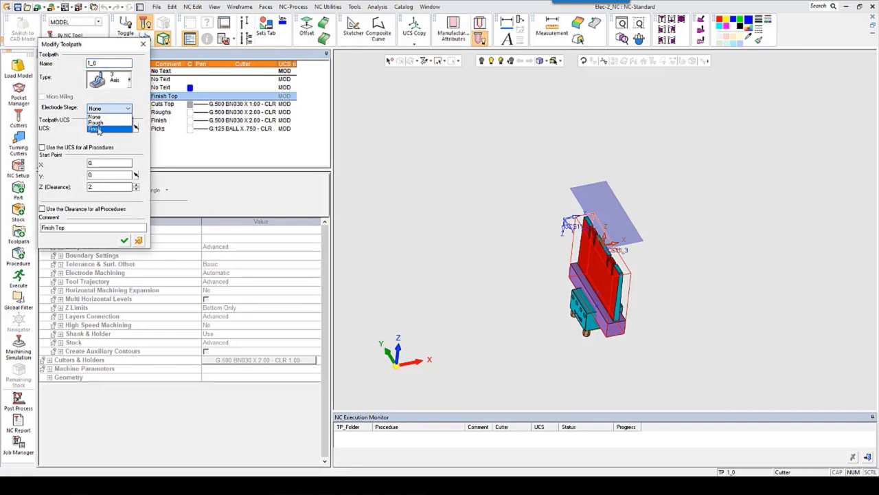
left_click(98, 128)
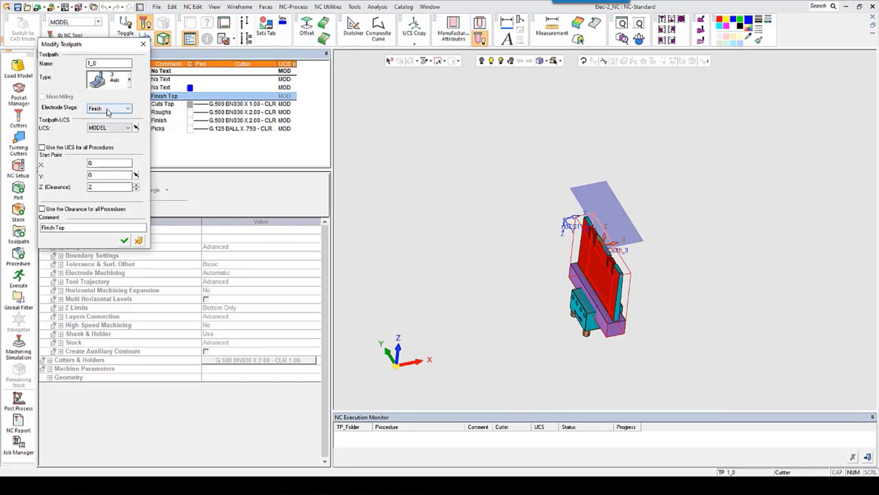
left_click(124, 240)
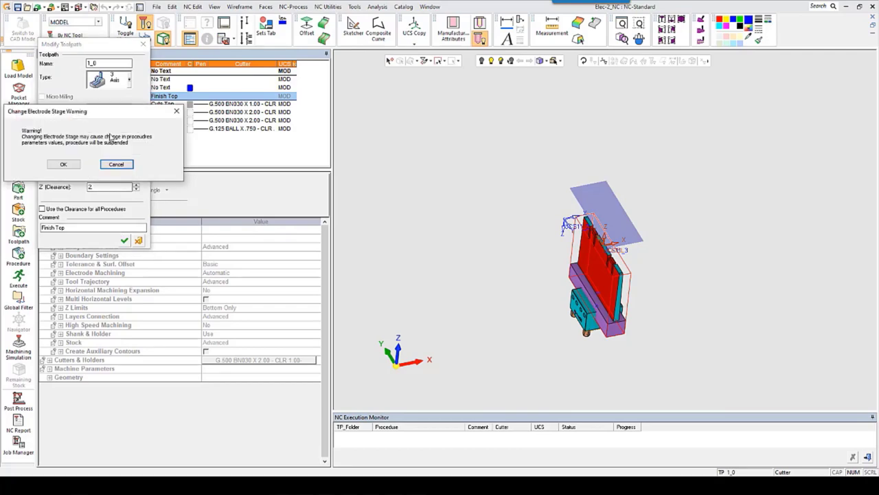
left_click(65, 165)
Step: Review F-Slope_7's offsets and leave the procedure without saving
double_click(79, 120)
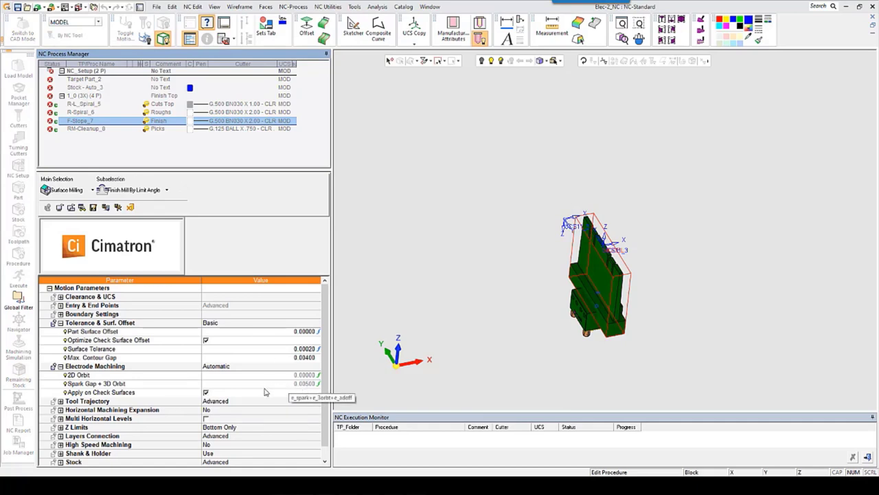
mouse_move(300, 384)
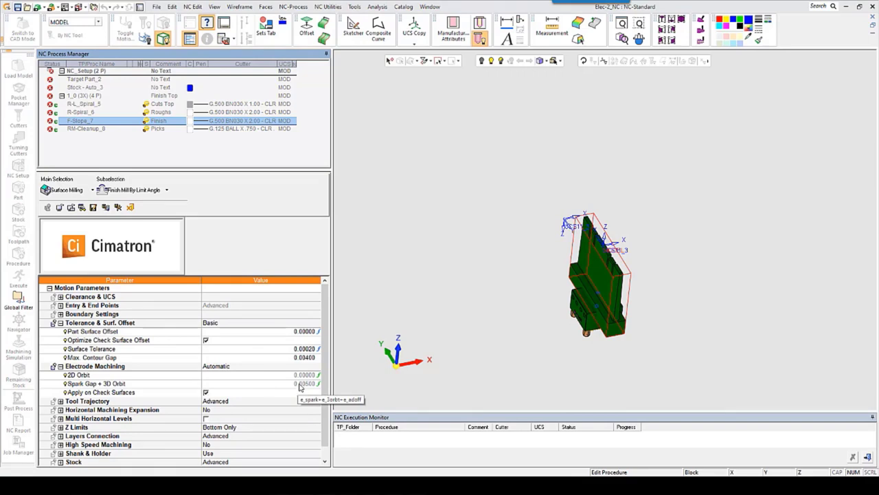
right_click(406, 189)
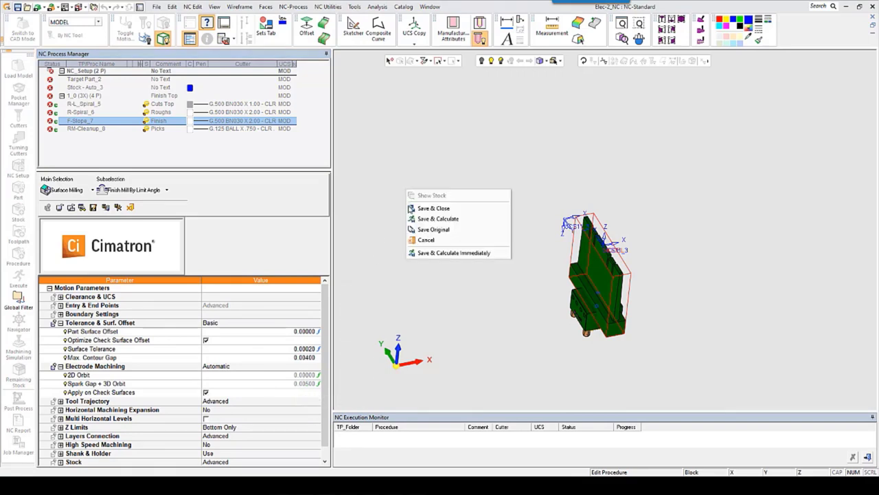
left_click(429, 239)
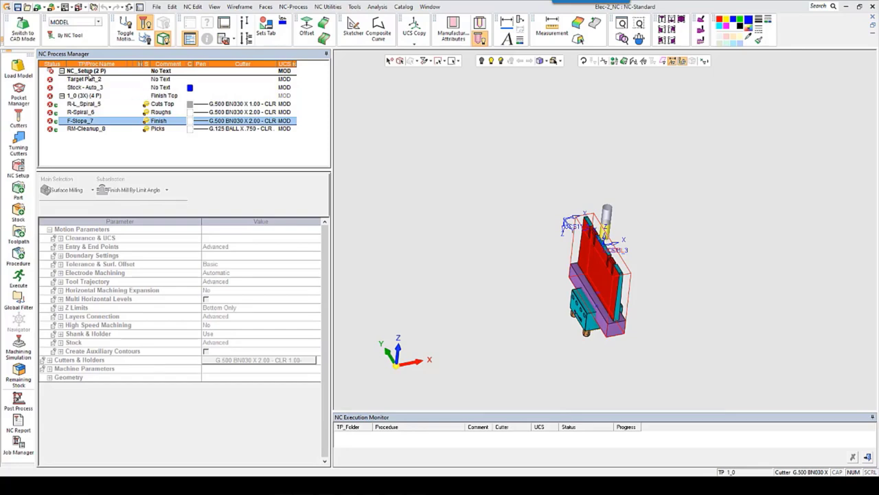
Step: Turn on Use Electrode Burning Stage with Rough in the NC setup, then reopen toolpath 1_0
double_click(91, 71)
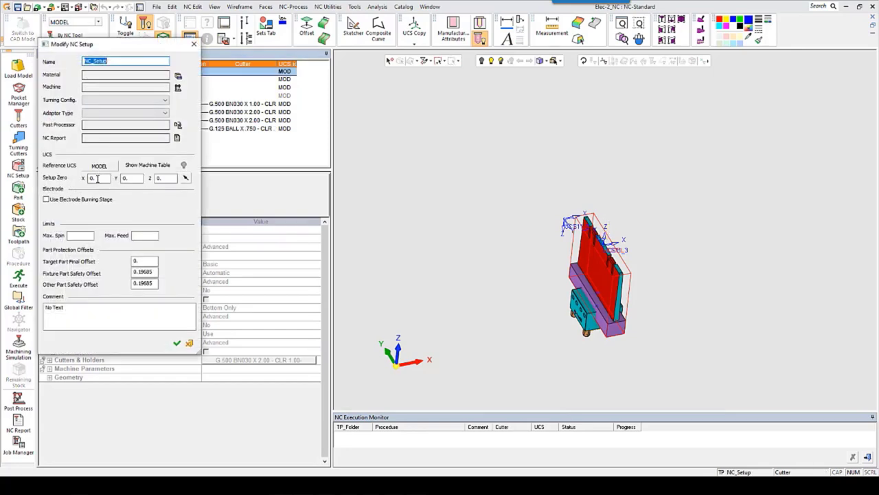
left_click(46, 199)
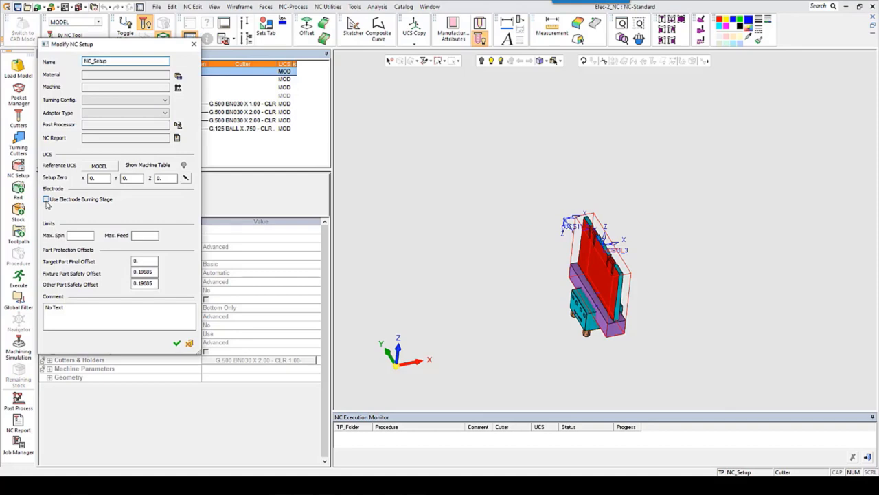
left_click(125, 211)
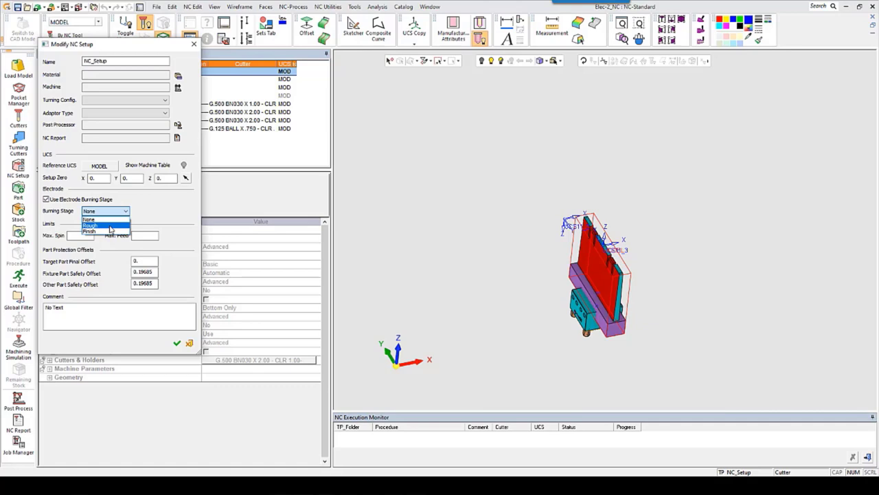
left_click(110, 226)
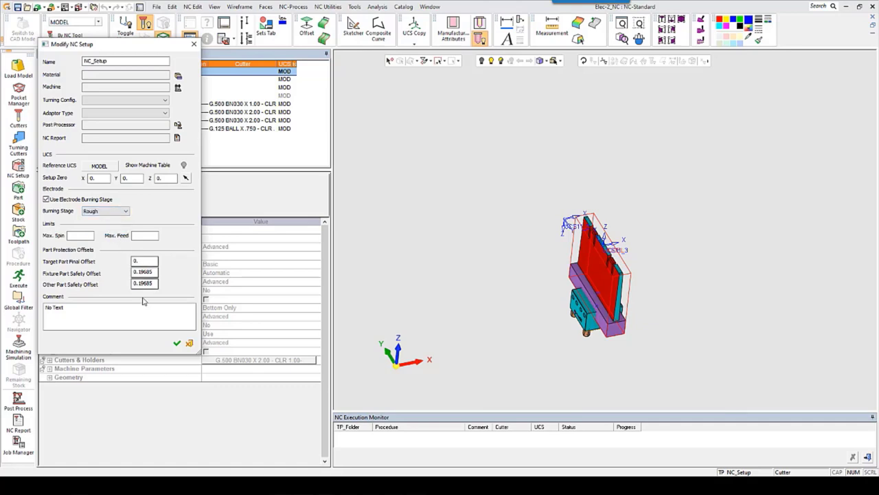
left_click(177, 344)
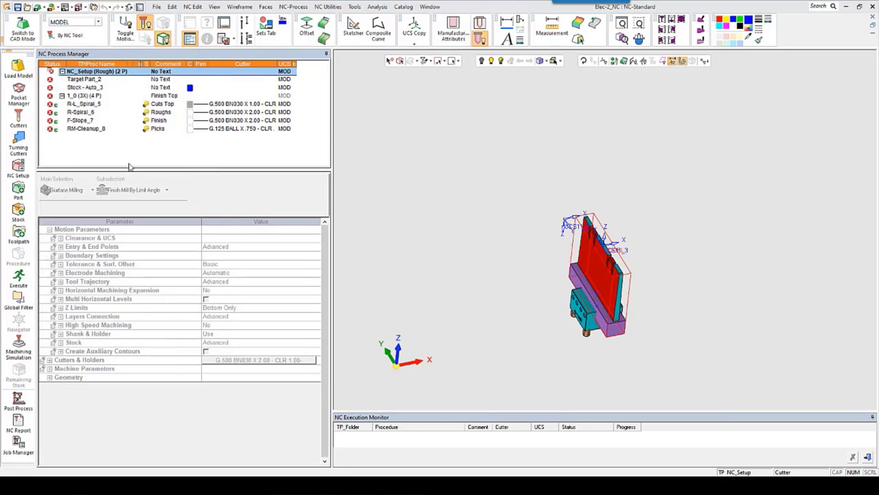
double_click(79, 96)
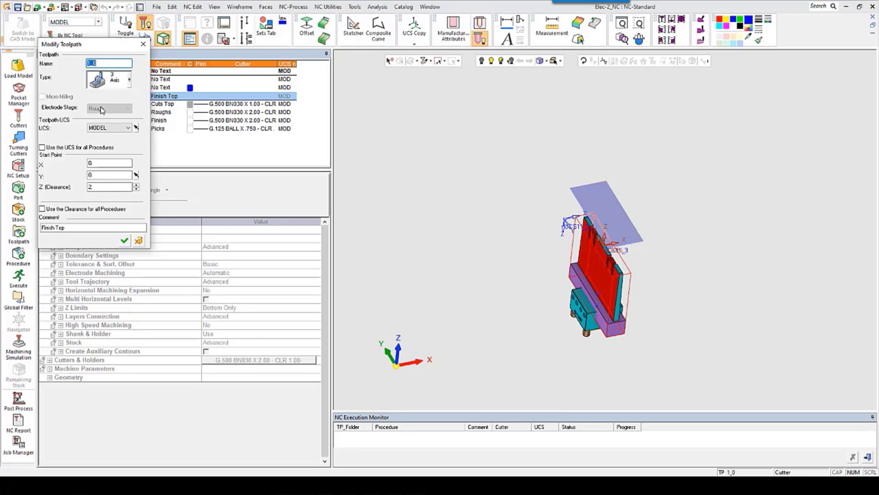
Step: Close the toolpath settings, check F-Slope_7's updated 0.02 offset and exit its editing
left_click(124, 240)
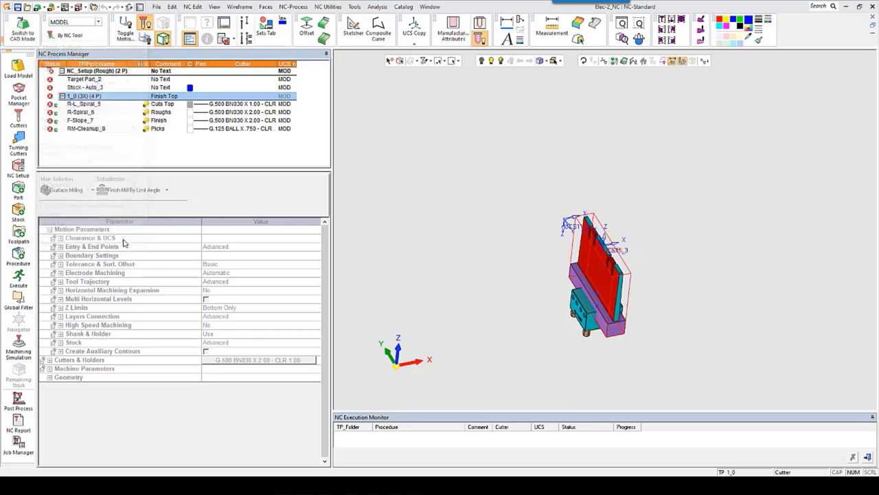
double_click(79, 121)
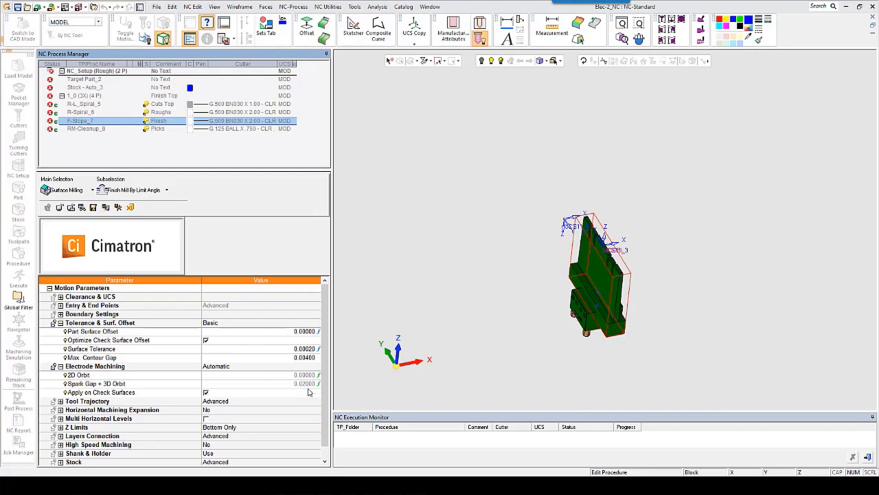
right_click(434, 207)
left_click(460, 227)
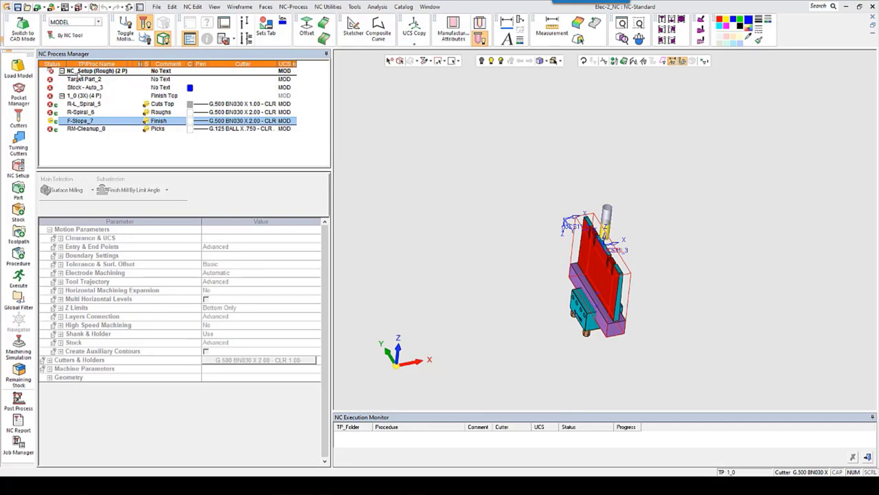
Step: Collapse the process tree to the NC setup and its 1_0 toolpath
left_click(62, 71)
left_click(62, 80)
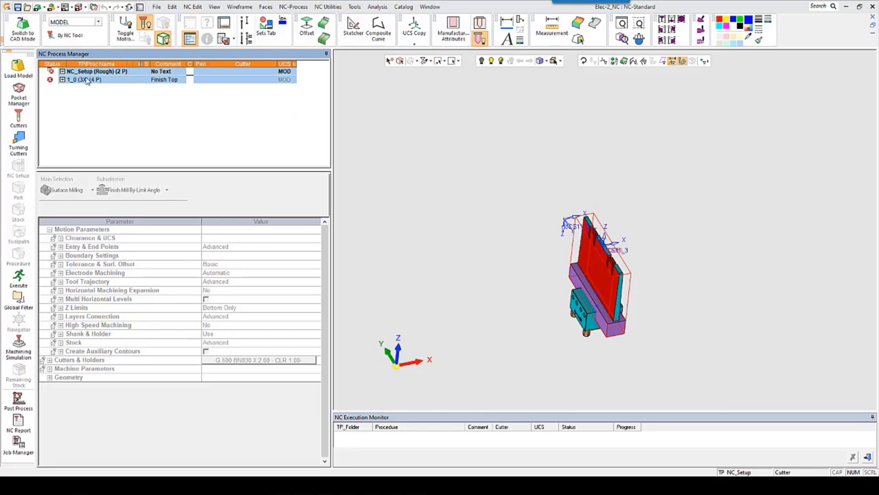
Step: Copy the NC setup with its 1_0 toolpath and paste a duplicate NC_Setup_0
right_click(88, 80)
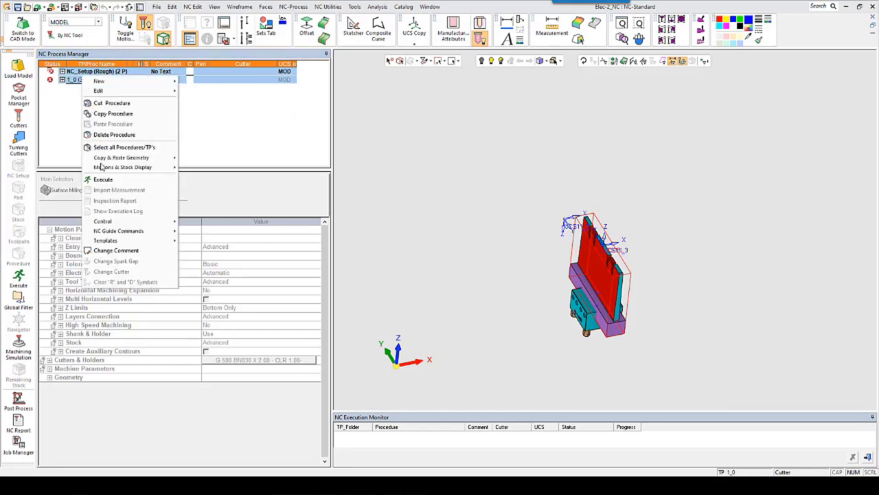
left_click(103, 114)
right_click(90, 117)
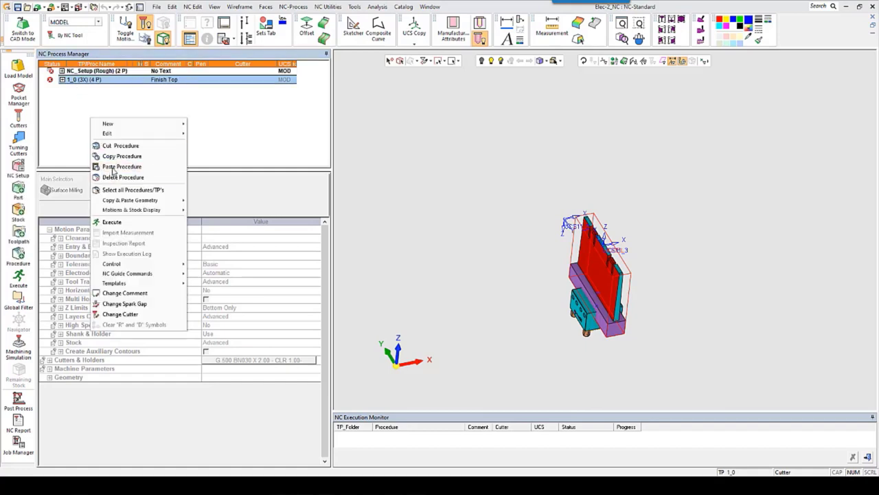
left_click(122, 166)
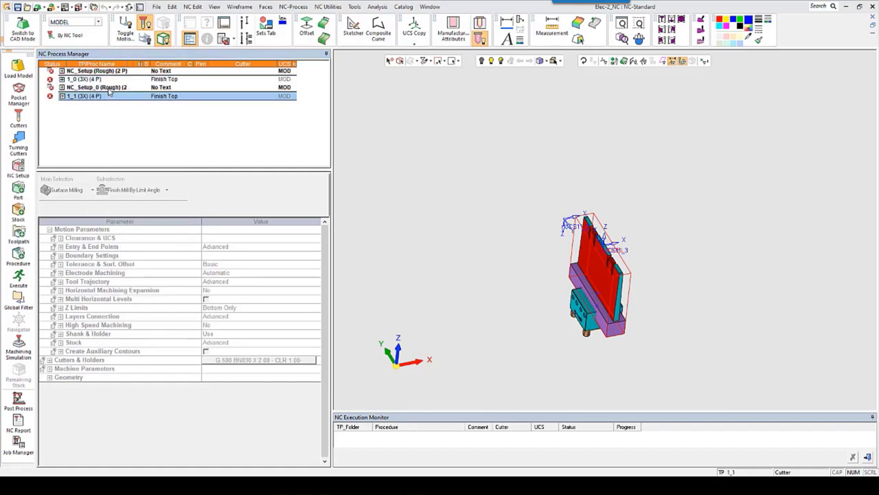
left_click(103, 88)
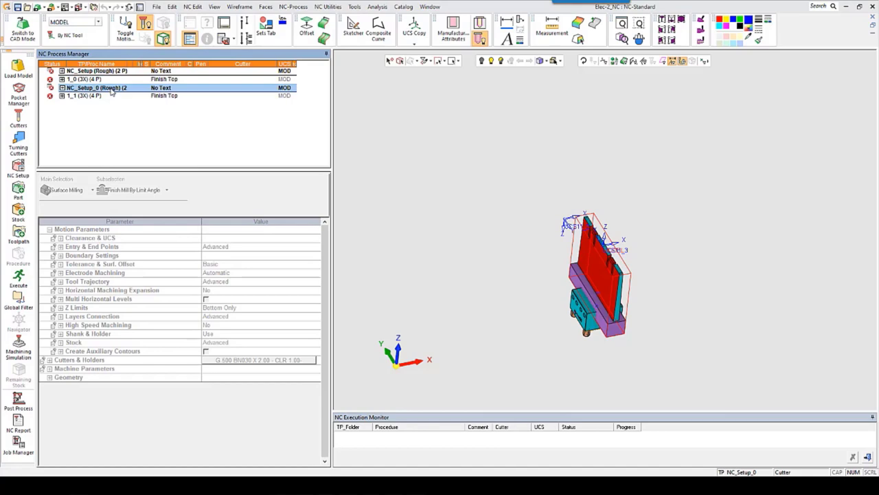
Step: Set NC_Setup_0's burning stage to Finish and open F-Slope_15 under toolpath 1_1 for editing
double_click(111, 89)
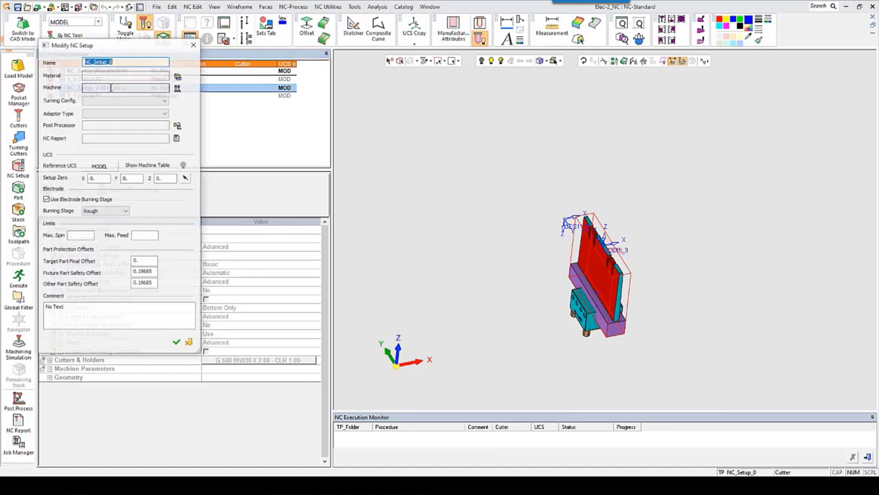
left_click(105, 211)
left_click(90, 230)
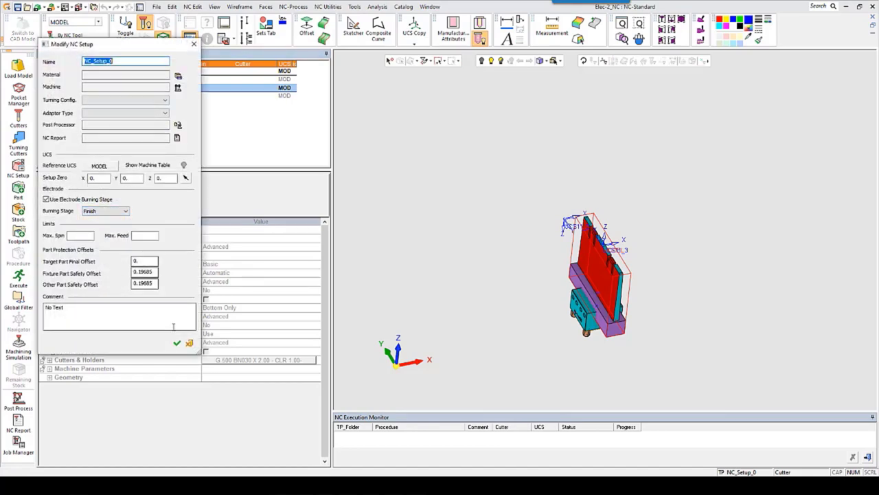
left_click(177, 343)
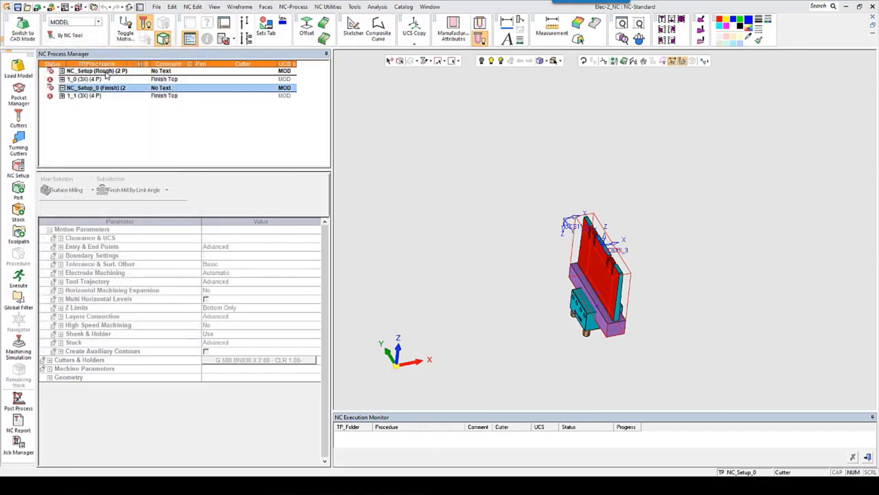
left_click(62, 95)
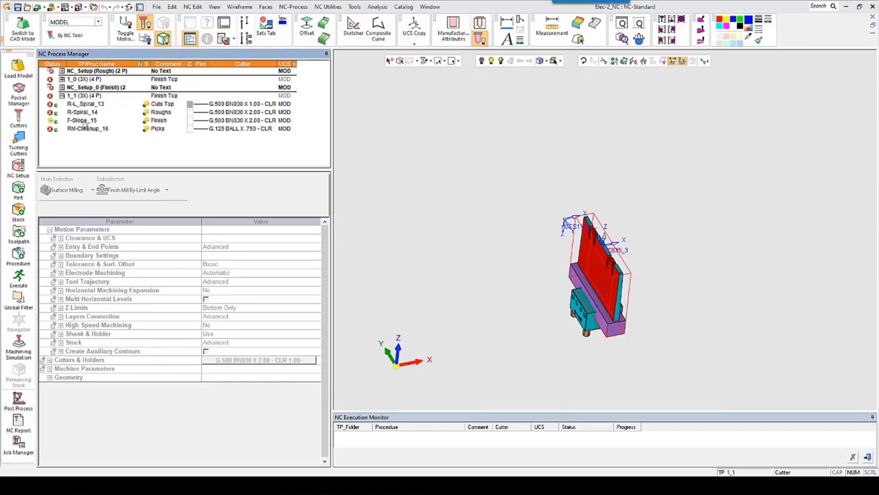
double_click(83, 121)
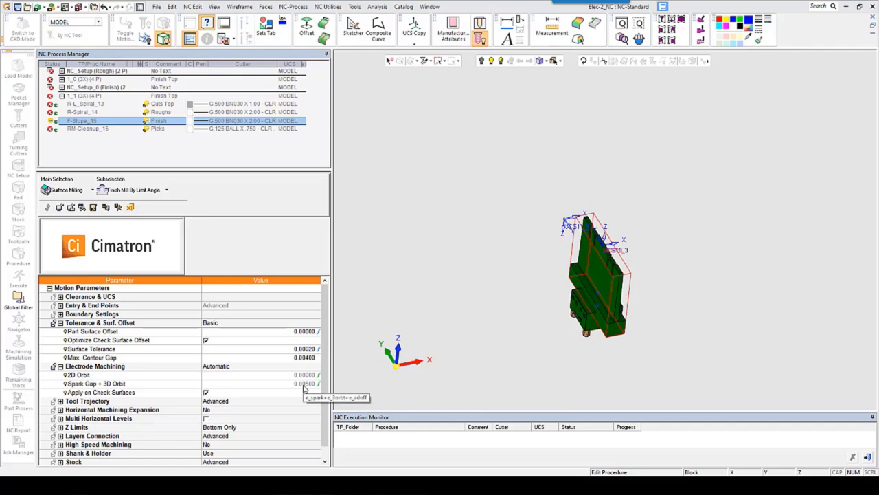
Step: Cancel the F-Slope_15 edit and close the NC document without saving, returning to the cavity
right_click(427, 266)
left_click(447, 316)
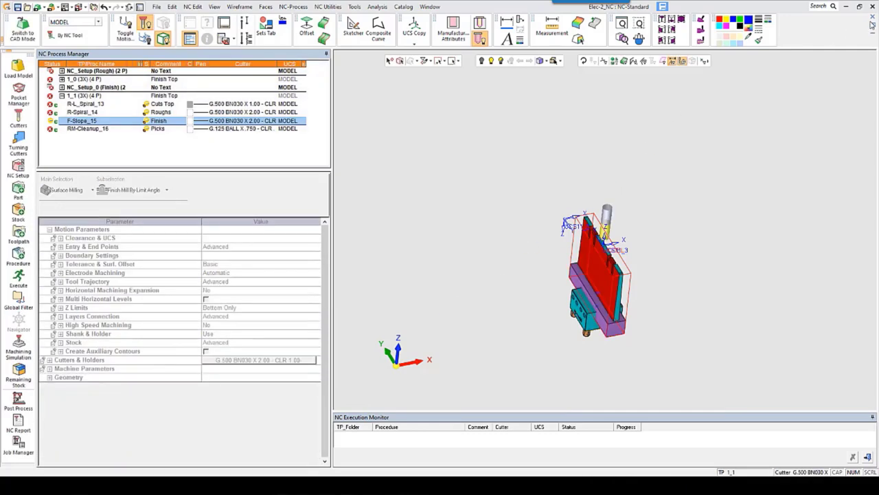
left_click(872, 25)
left_click(444, 262)
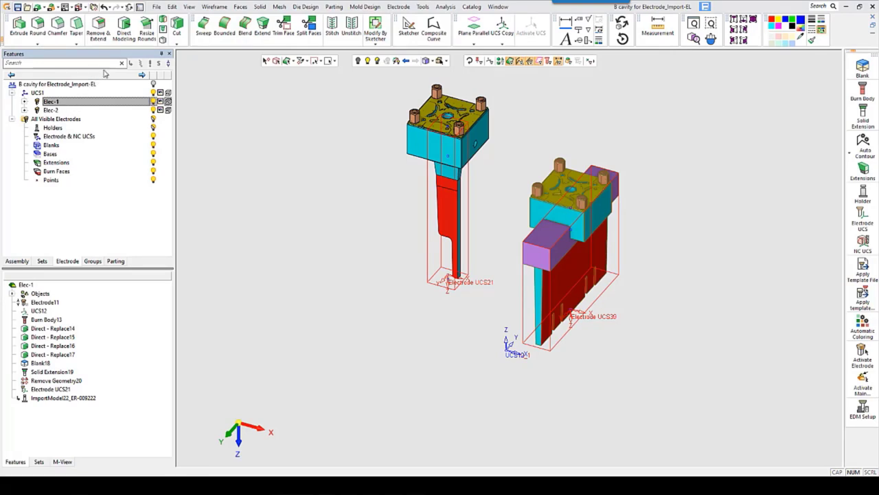
Step: Export the active Elec-1 electrode to NC and accept the import feature guide
left_click(156, 7)
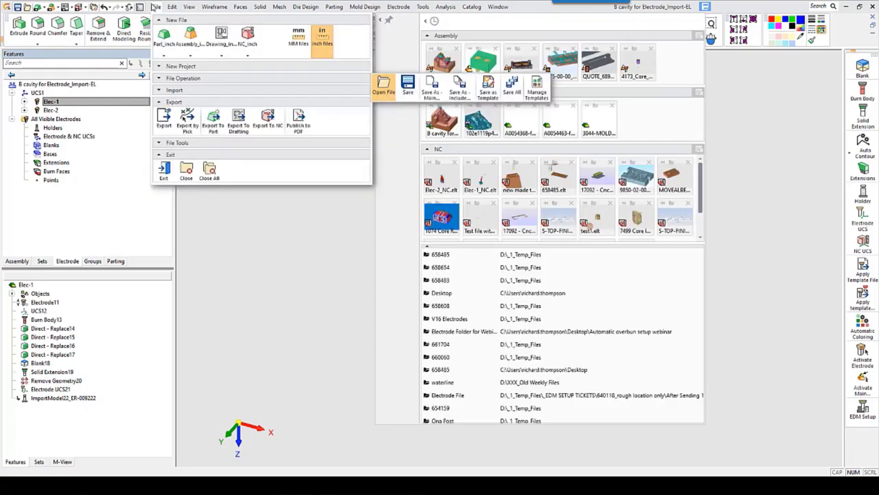
left_click(269, 122)
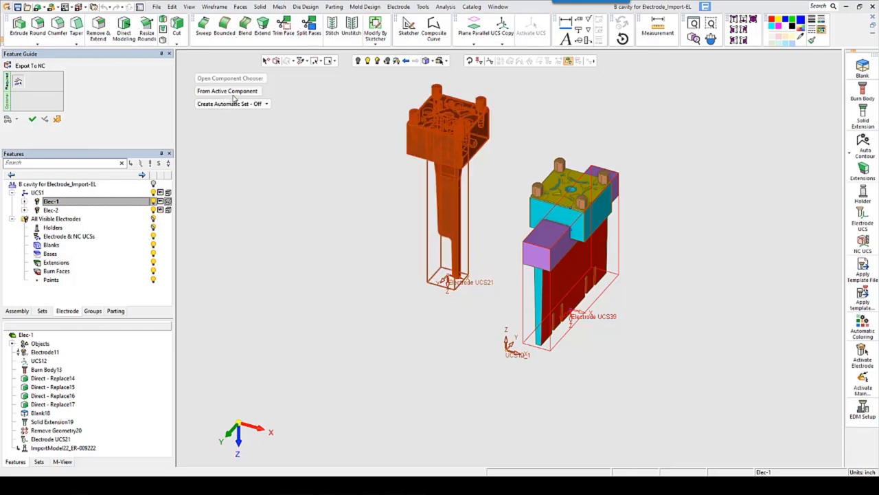
left_click(32, 121)
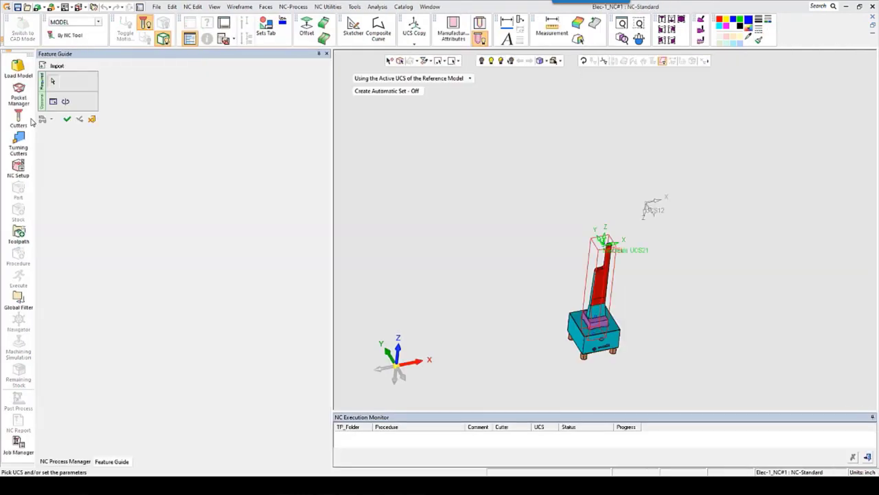
left_click(67, 119)
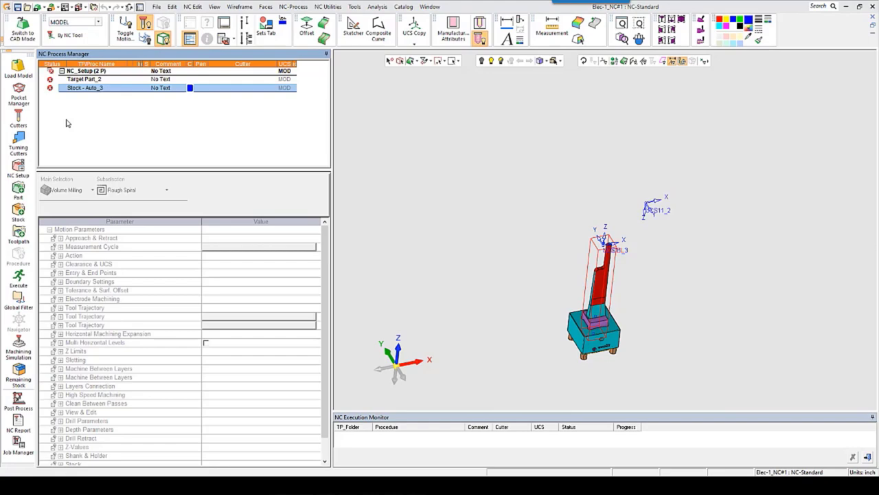
Step: Apply the Webinar template.mtt multi-toolpath template to Elec-1_NC, accepting its toolpath and procedures
right_click(114, 123)
mouse_move(134, 283)
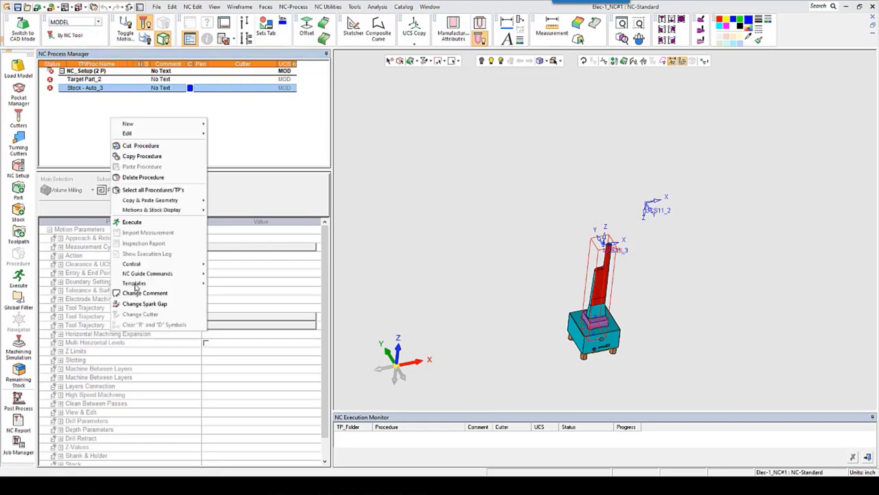
left_click(245, 296)
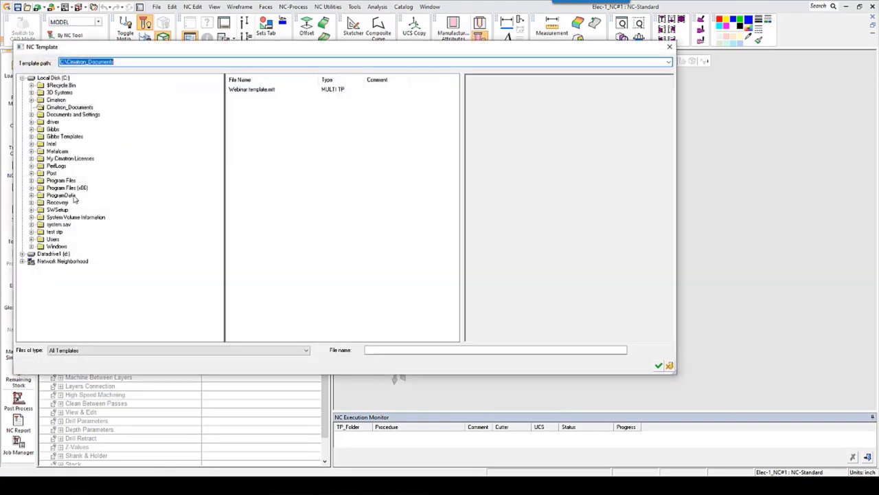
left_click(113, 351)
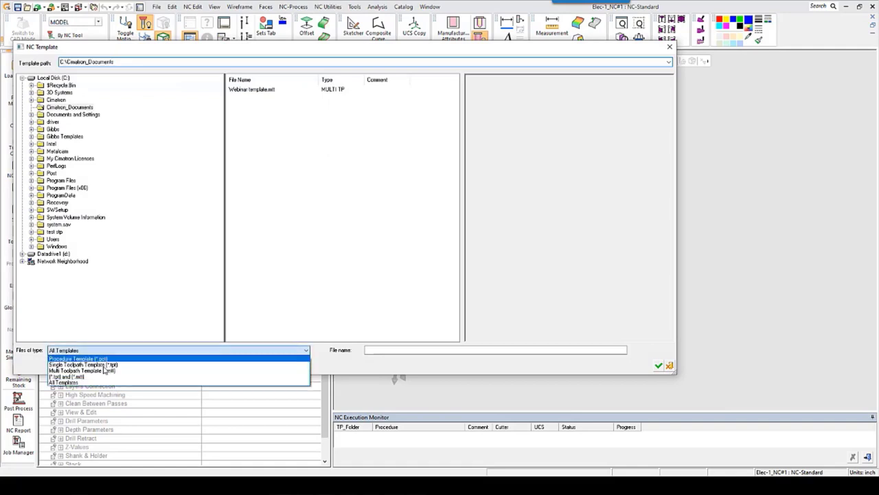
left_click(96, 386)
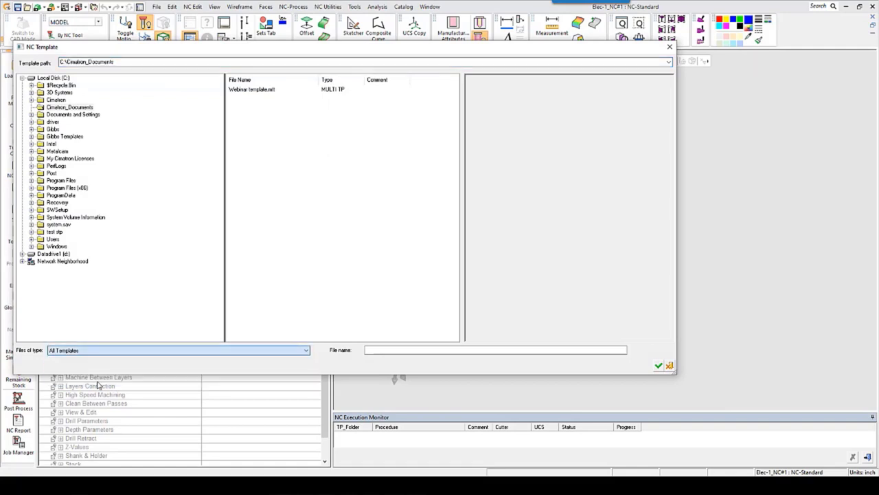
left_click(251, 90)
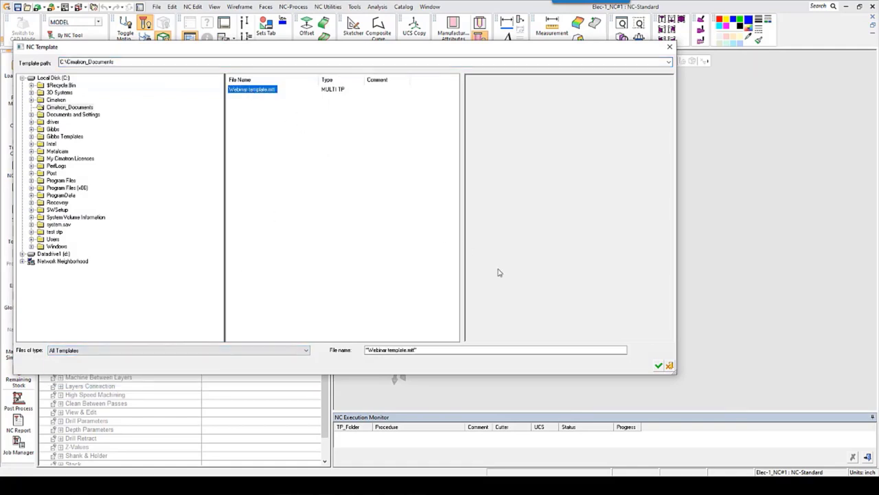
left_click(658, 366)
left_click(547, 312)
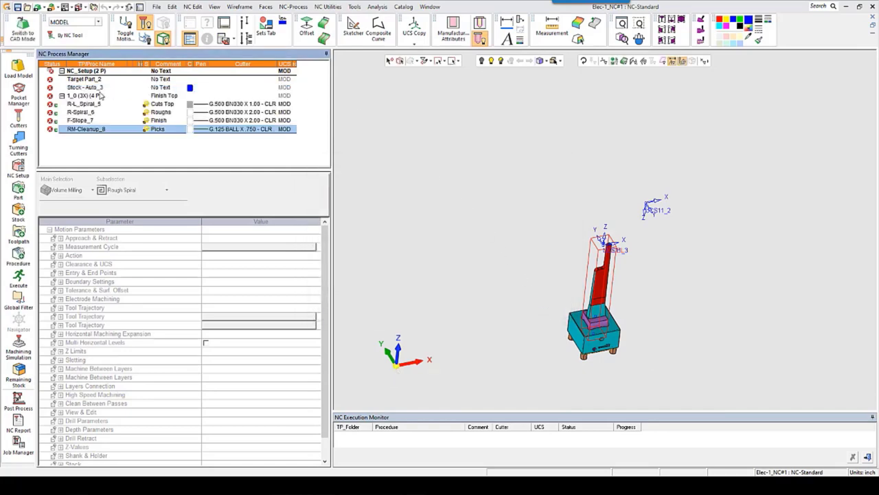
Step: Bring up the settings of toolpath 1_0
left_click(90, 96)
double_click(90, 96)
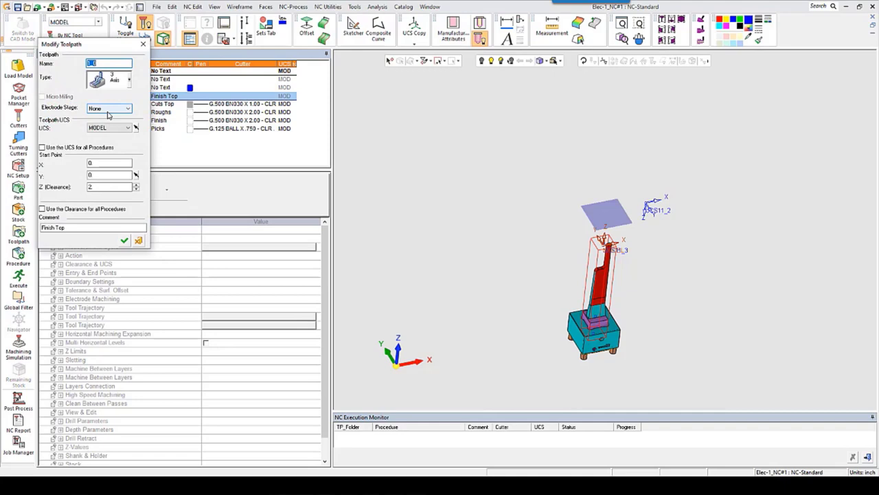
Step: Set toolpath 1_0's electrode stage to Finish and accept the stage-change warning
left_click(108, 108)
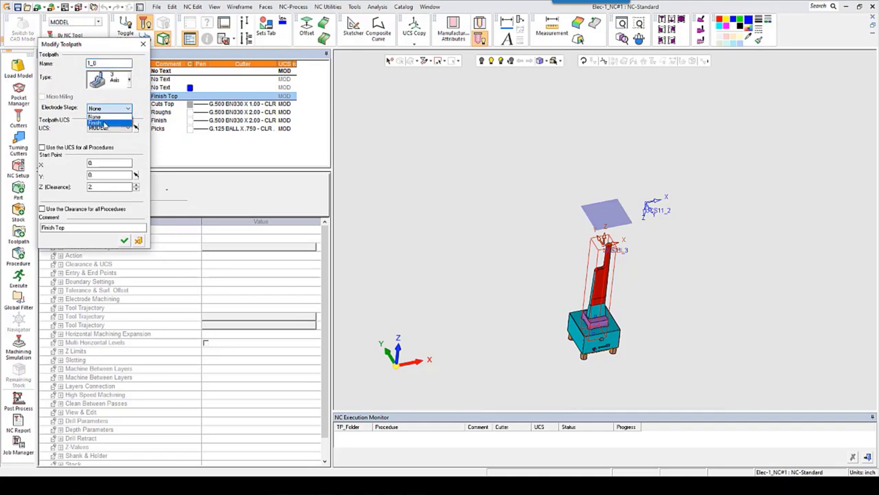
left_click(105, 123)
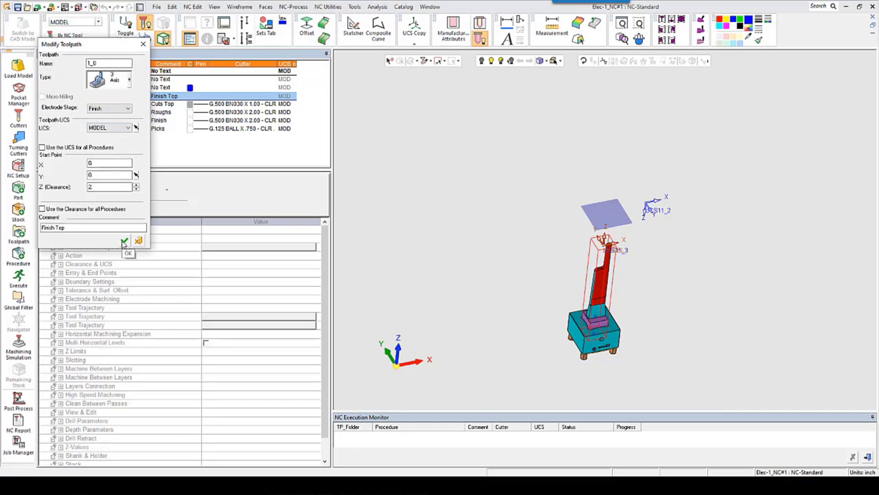
left_click(124, 241)
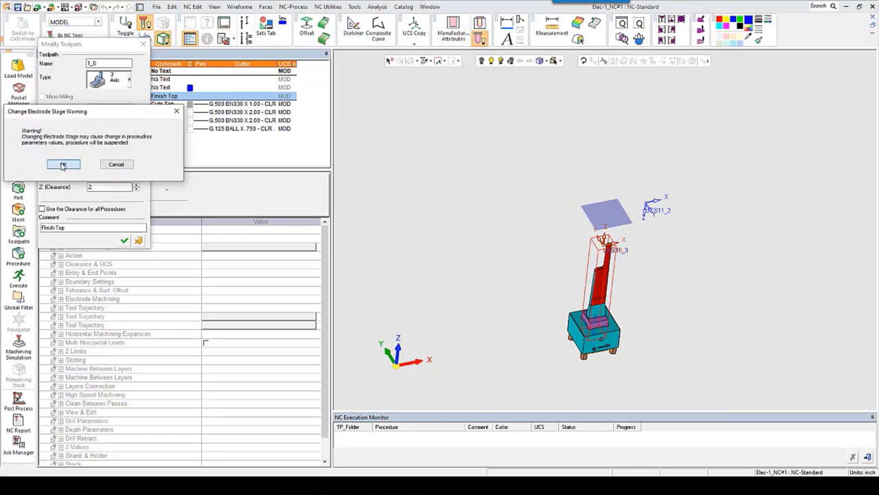
left_click(68, 165)
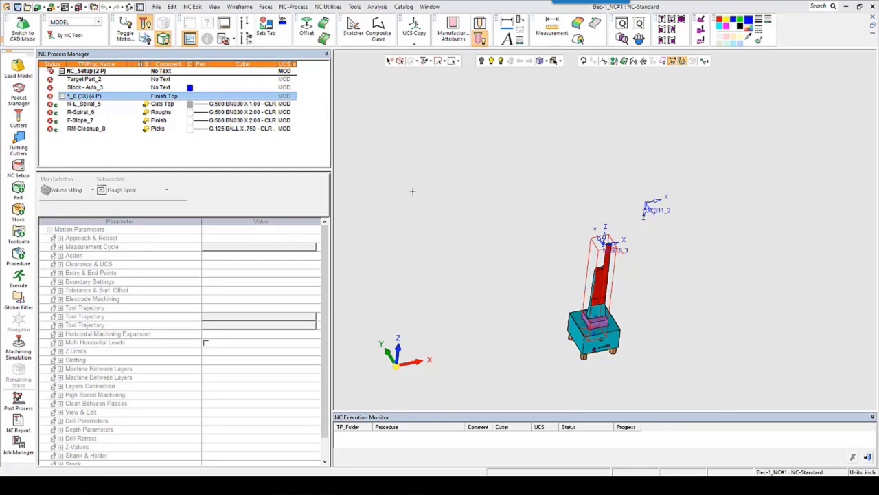
Step: Switch to the B cavity for Electrode_Import-EL document via the Window menu
left_click(430, 7)
mouse_move(444, 97)
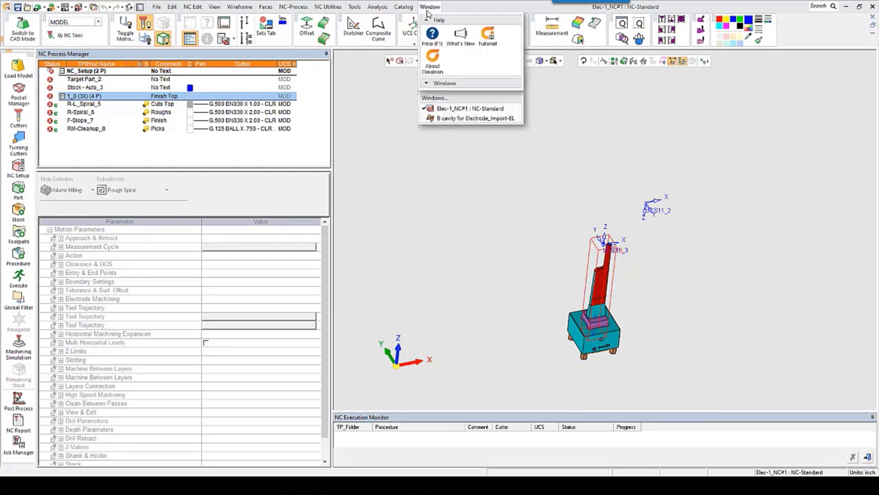
left_click(453, 120)
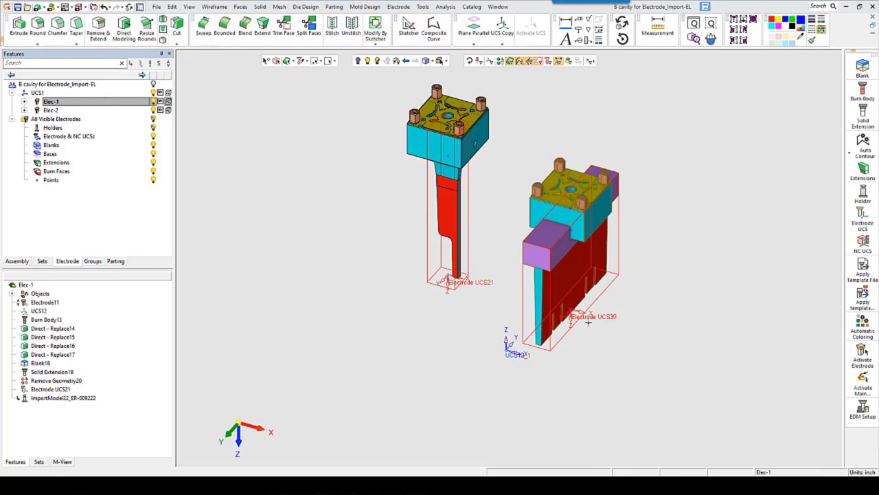
Step: In the EDM Setup, add a Rough burning stage to Elec-1 alongside Finish and confirm
left_click(867, 410)
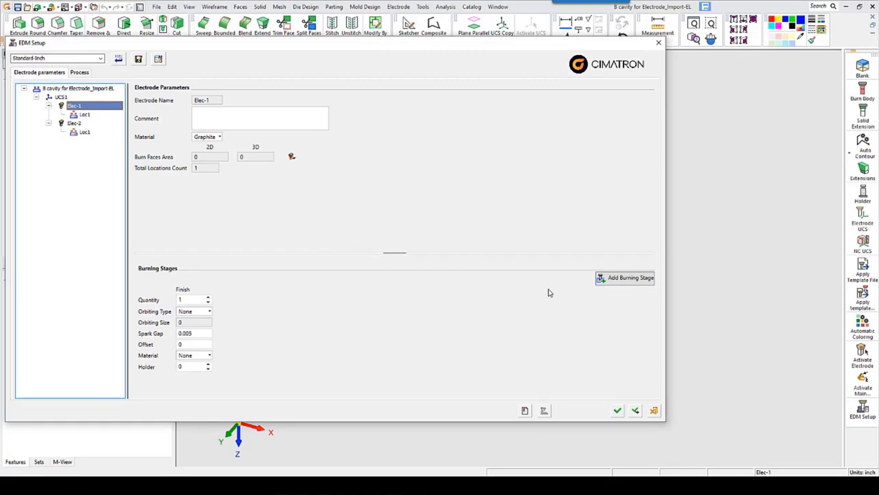
left_click(621, 281)
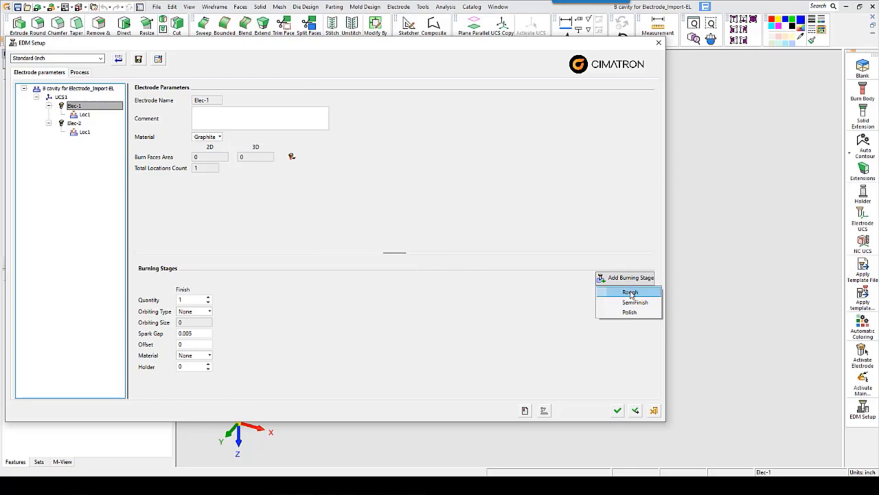
left_click(631, 293)
type(".020")
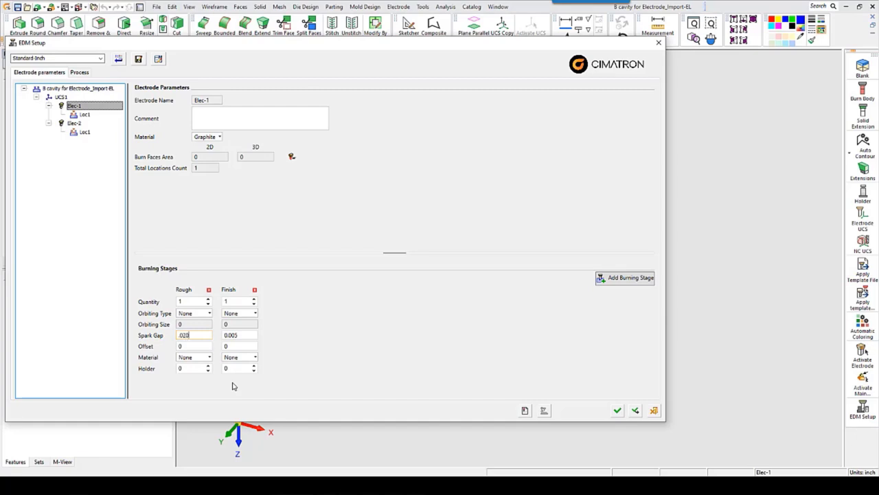
left_click(617, 410)
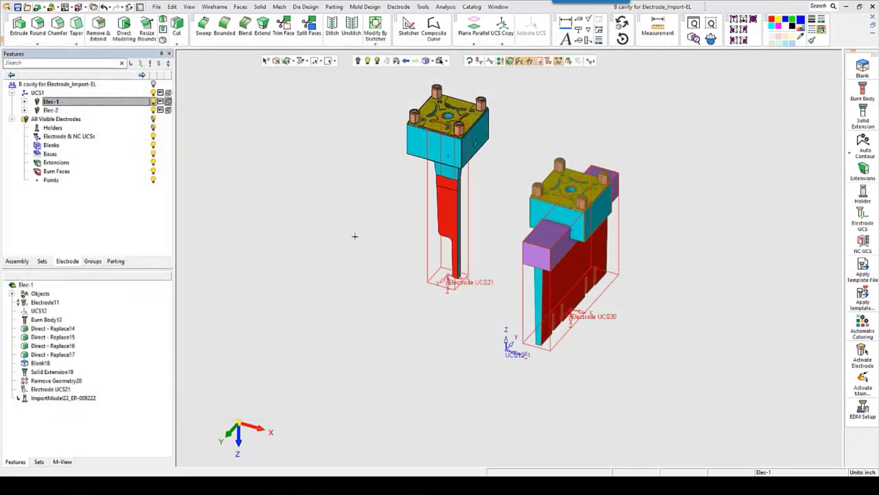
Step: Save the electrode document and list the open document windows
left_click(16, 7)
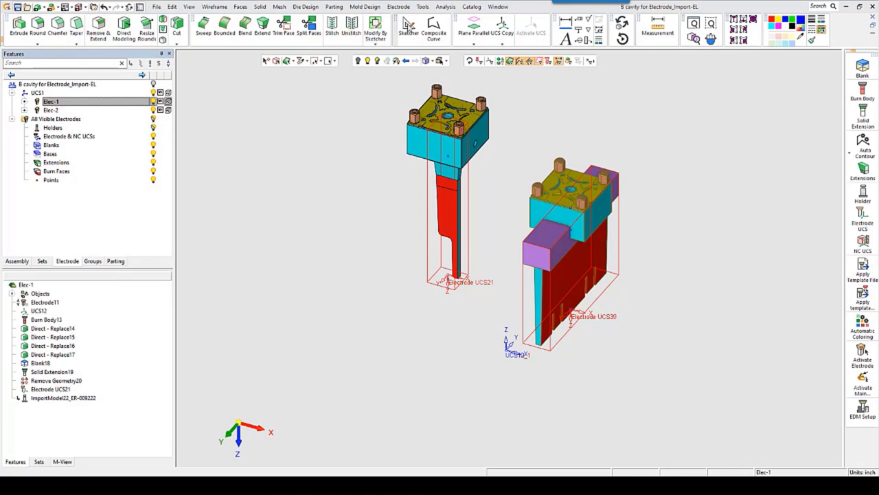
left_click(498, 7)
Step: Switch to Elec-1_NC and update it with the changed EDM parameters, suspending affected procedures
left_click(538, 118)
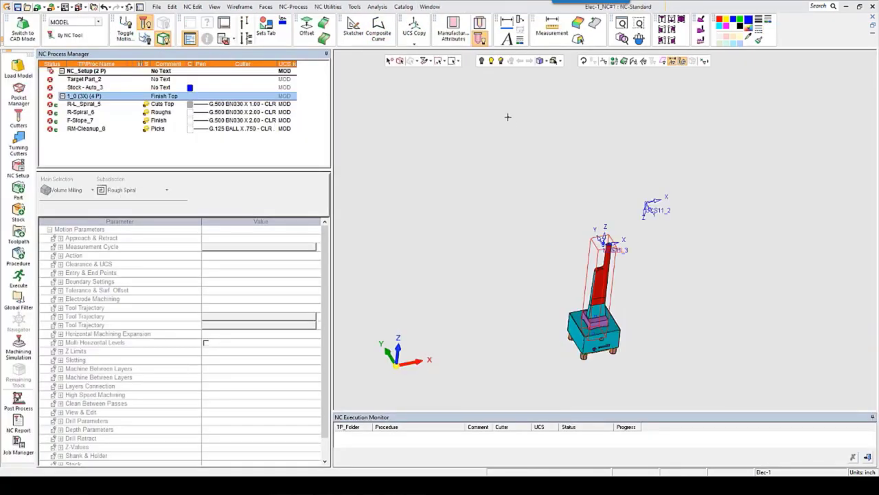
left_click(128, 9)
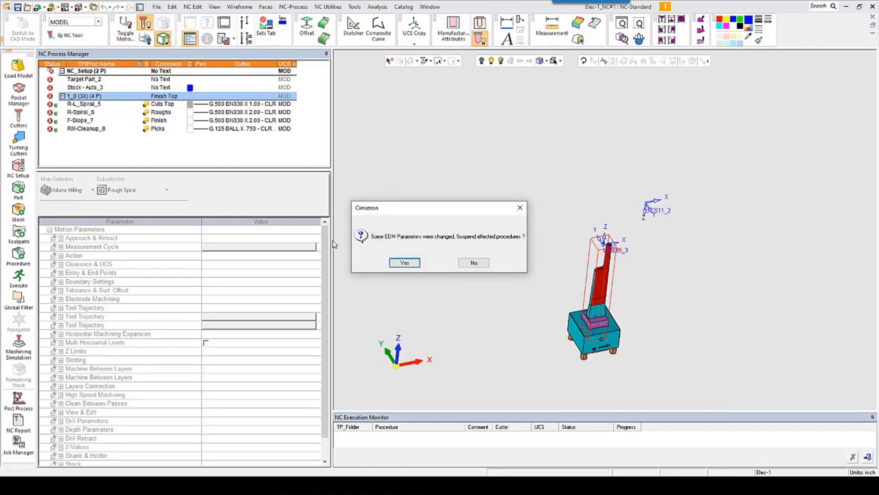
left_click(404, 263)
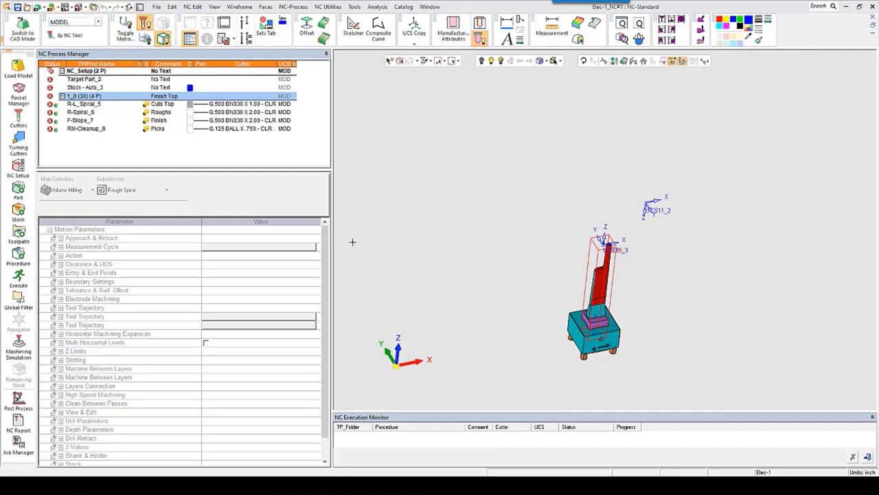
Step: Re-apply the Finish electrode stage on toolpath 1_0
double_click(85, 96)
left_click(118, 109)
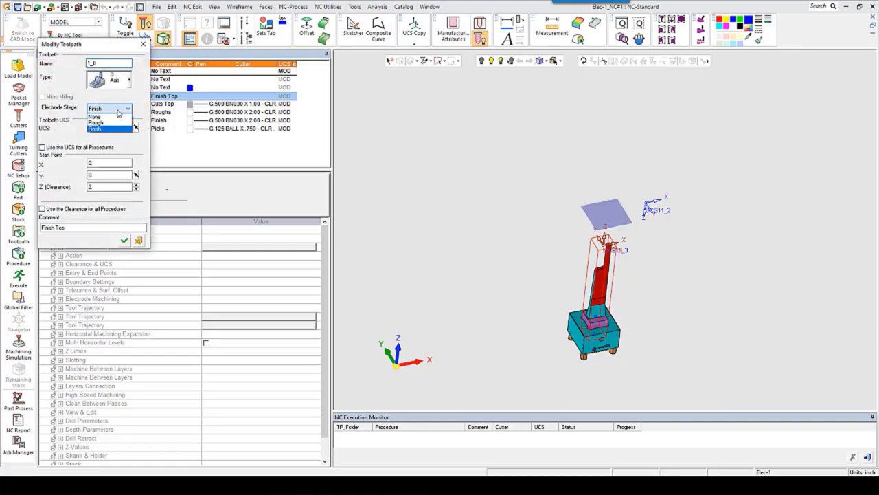
left_click(105, 127)
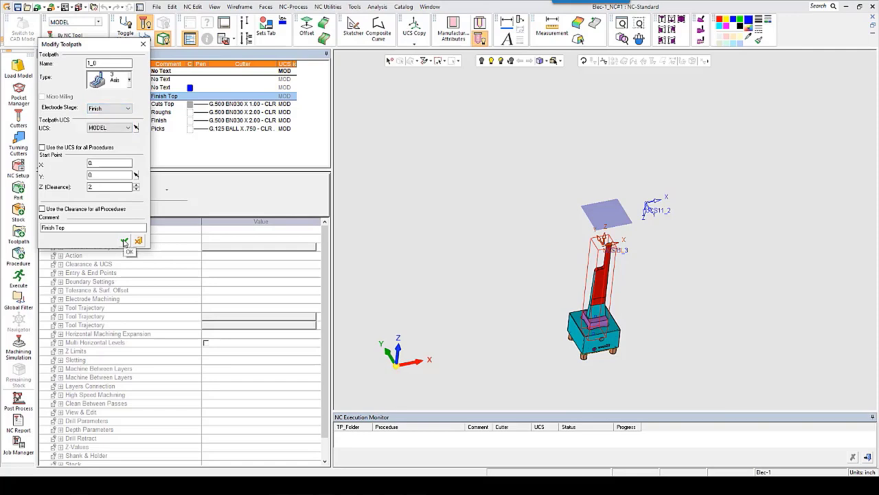
left_click(125, 241)
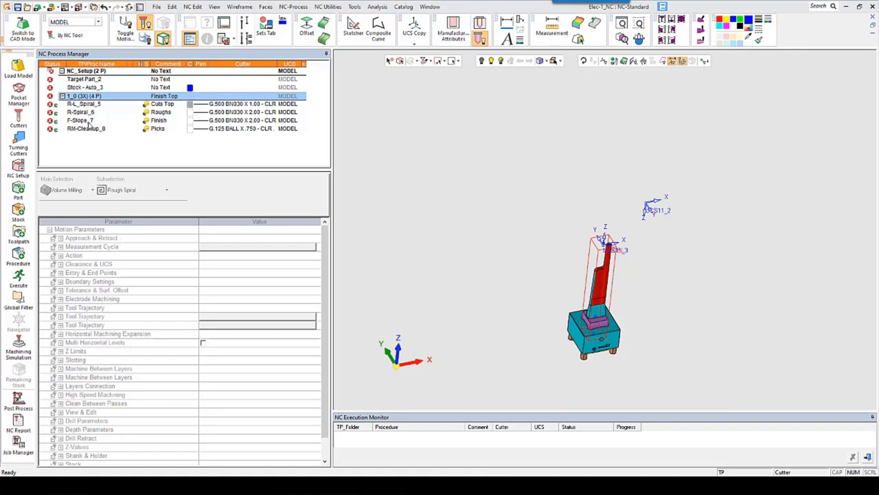
Step: In F-Slope_7 with short parameter names shown, set Part Surface Offset to spgap*-1
double_click(82, 121)
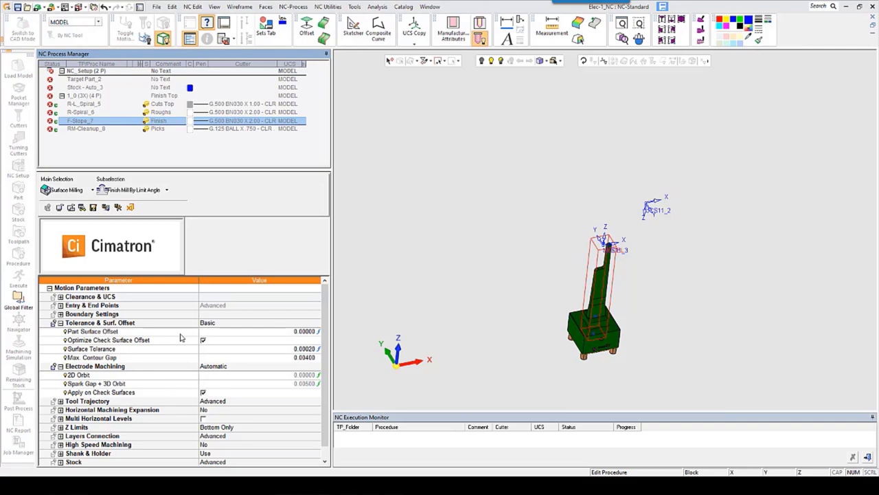
right_click(193, 378)
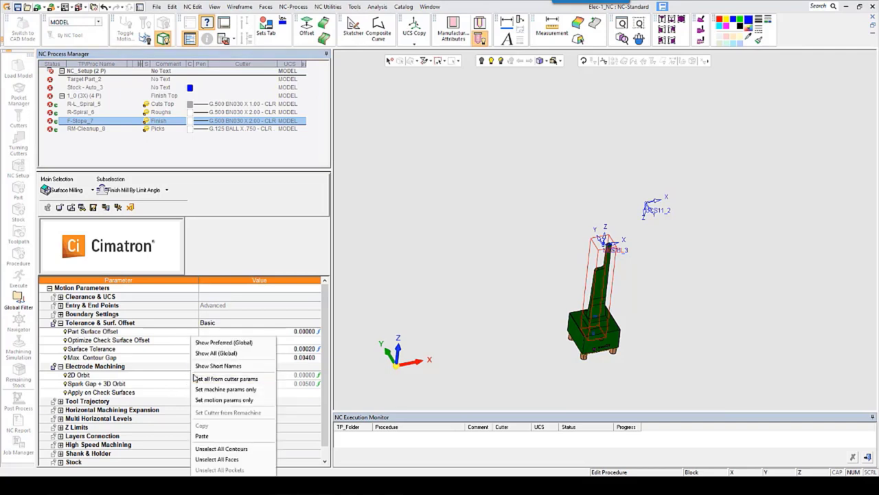
left_click(225, 366)
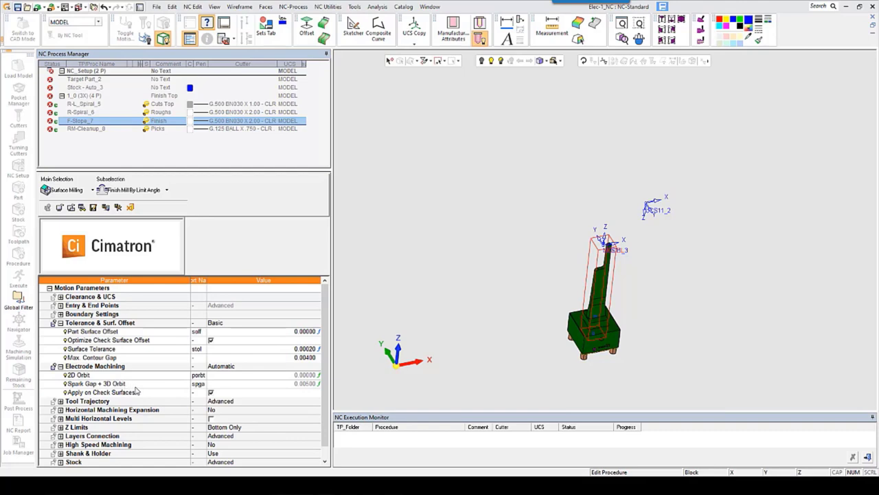
left_click_drag(206, 279, 218, 279)
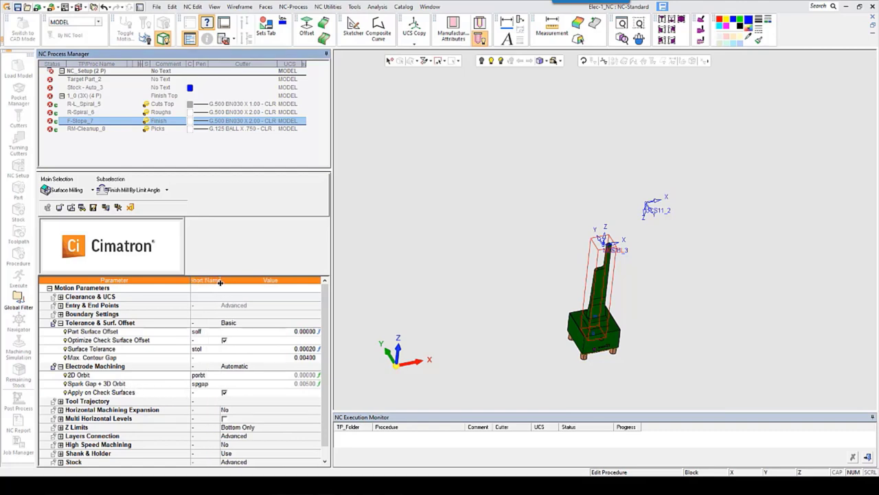
left_click(253, 331)
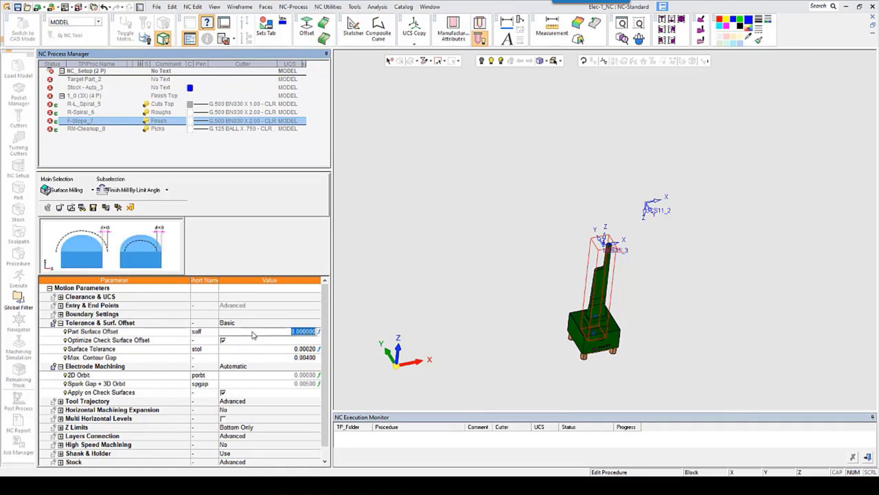
type("s")
type("*")
type("1")
key("Return")
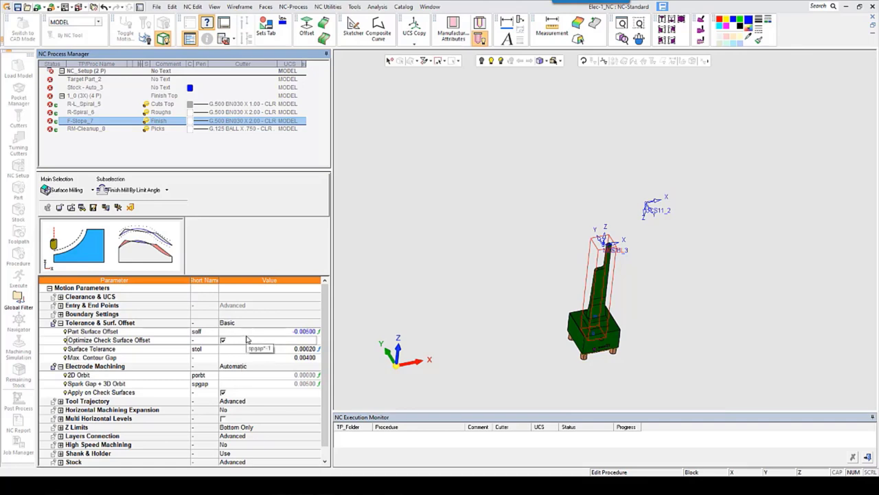
Step: Set F-Slope_7's Electrode Machining to No and close the procedure
left_click(244, 366)
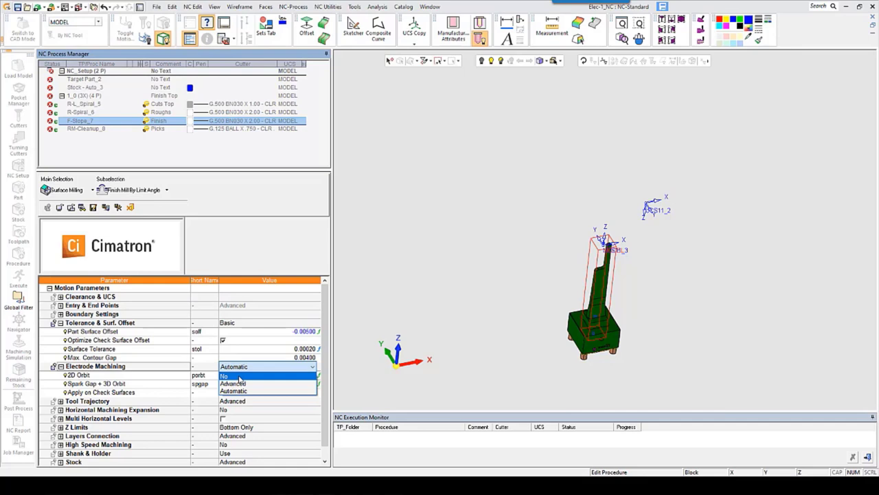
left_click(239, 375)
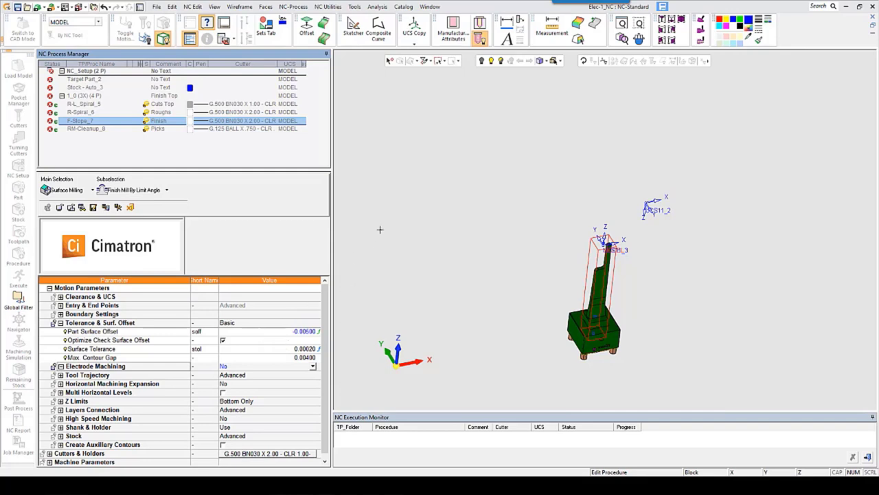
right_click(391, 205)
left_click(410, 254)
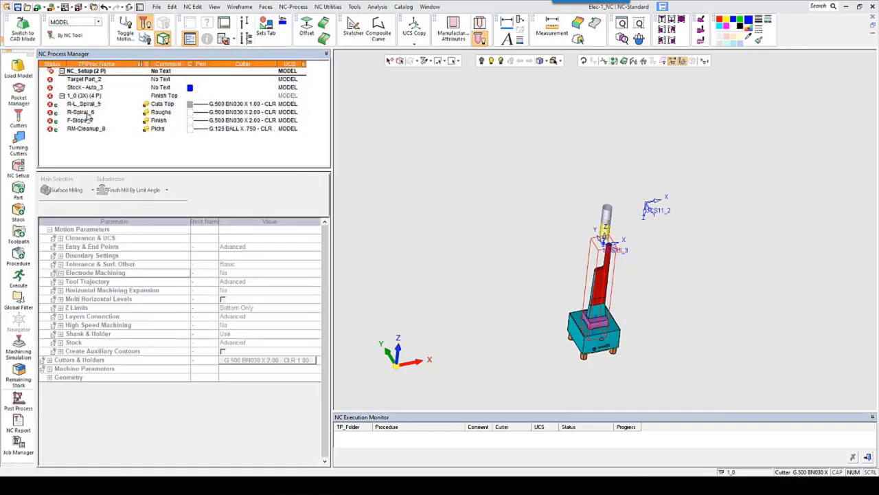
Step: Set the R-Spiral_6 roughing procedure's Electrode Machining to Automatic
double_click(82, 112)
left_click(268, 375)
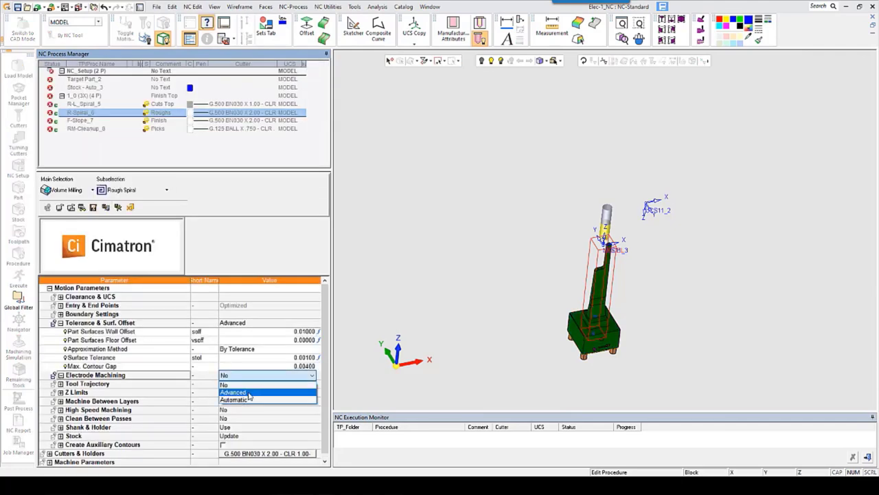
left_click(251, 397)
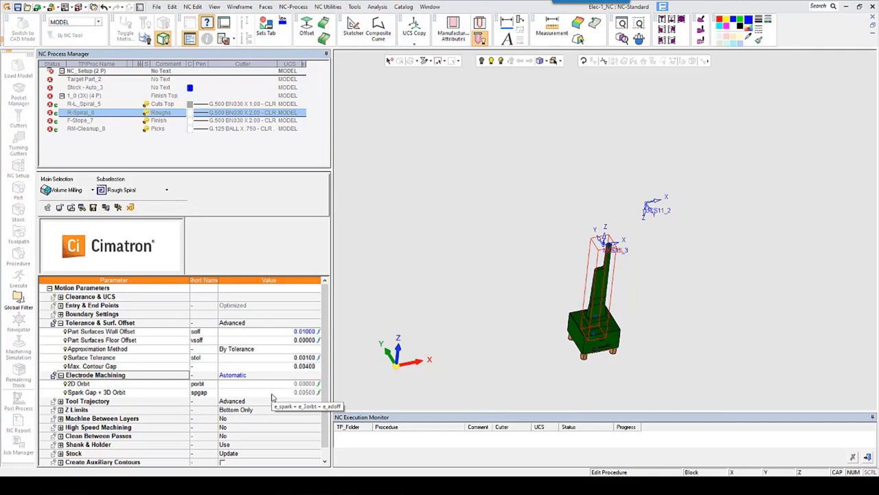
Step: Switch R-Spiral_6's Tolerance & Surf. Offset mode from Advanced to Basic
left_click(250, 332)
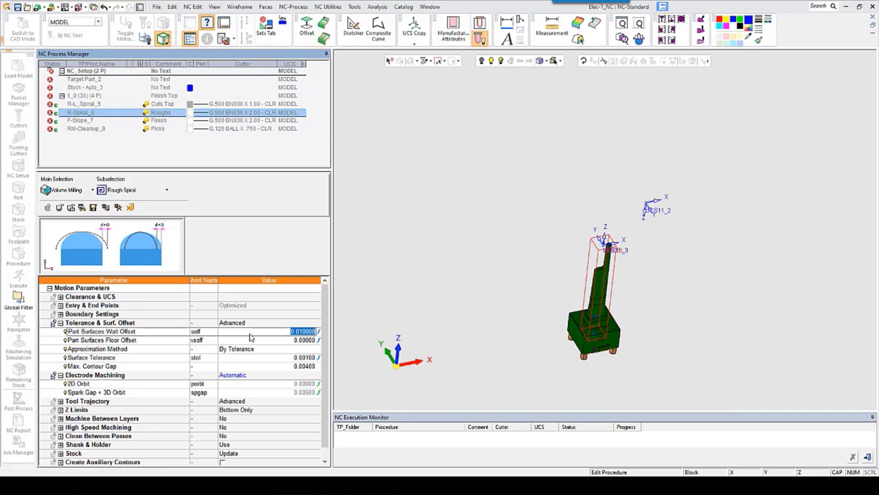
left_click(254, 323)
left_click(266, 336)
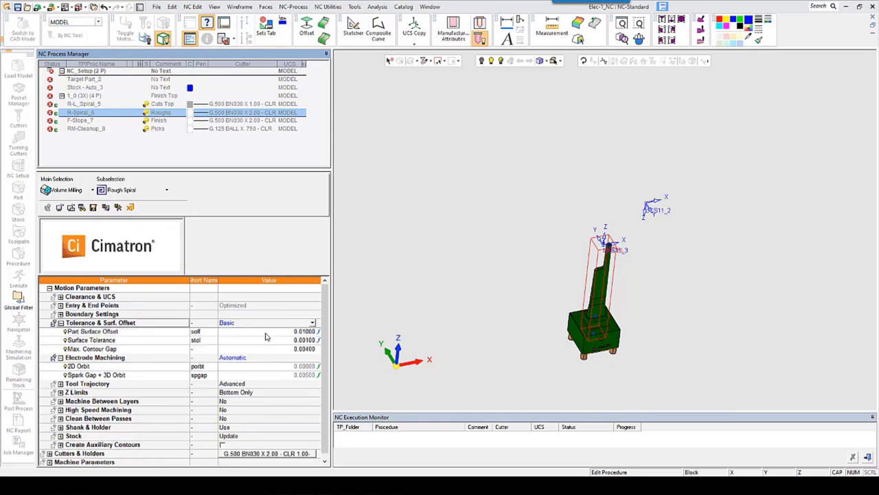